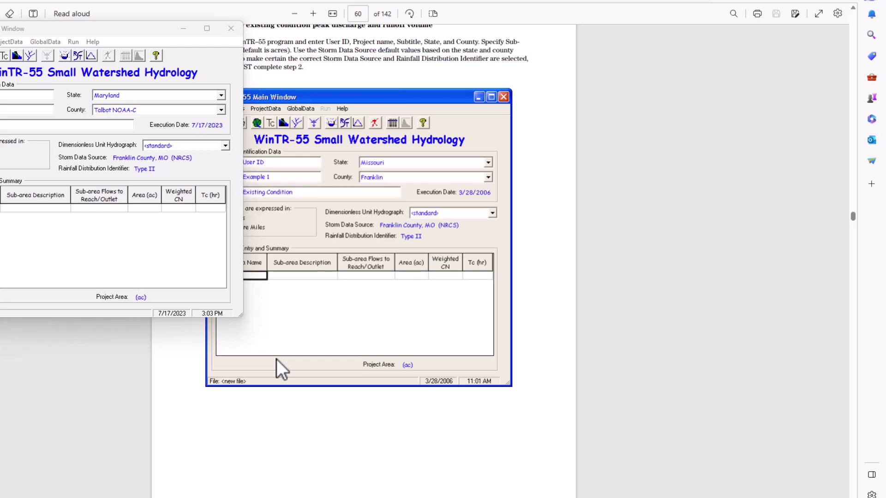
Step: Place the WinTR-55 main window right of the manual and scroll the guide to Example 1's Step 1 on page 60
drag(164, 48, 628, 113)
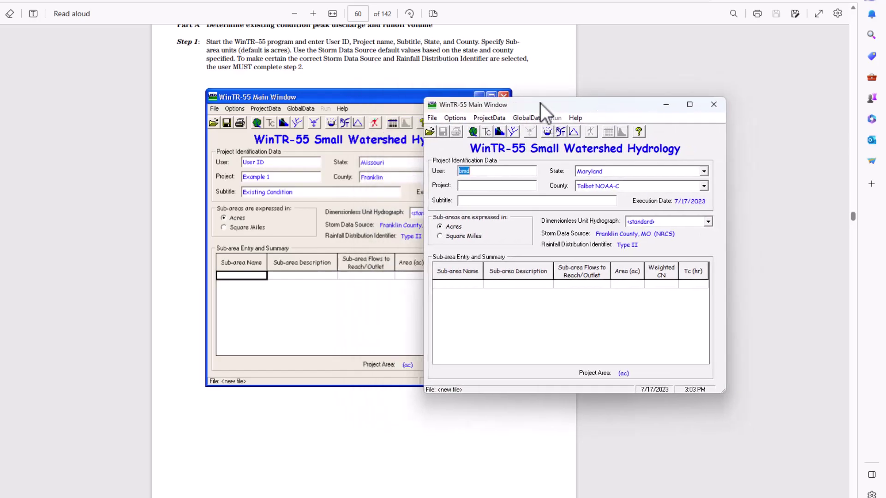
drag(540, 103, 568, 103)
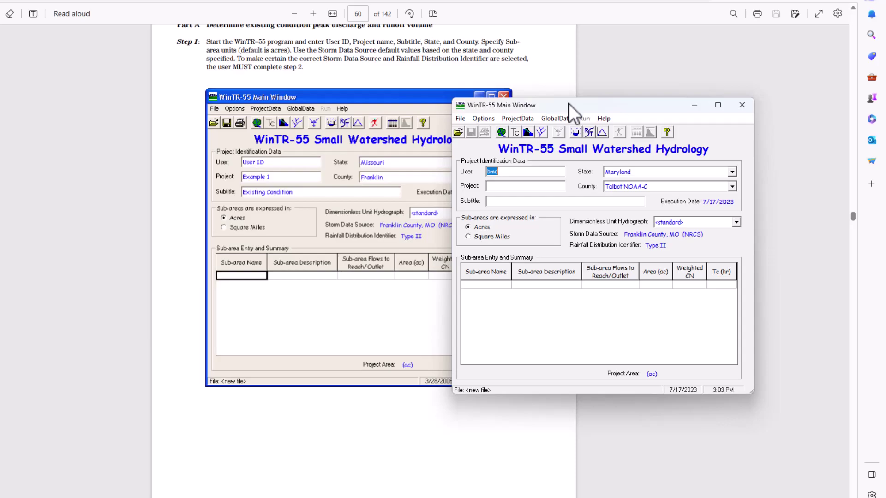
scroll(248, 82, up, 1)
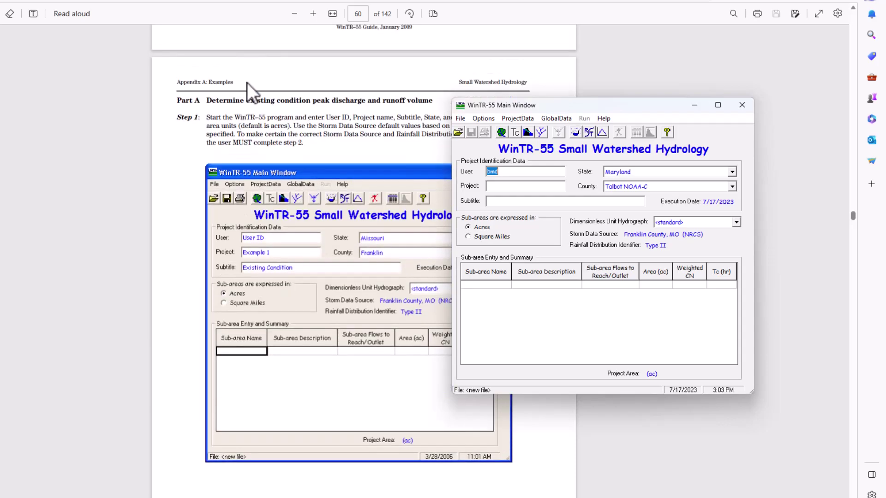
scroll(272, 87, down, 4)
scroll(272, 86, up, 4)
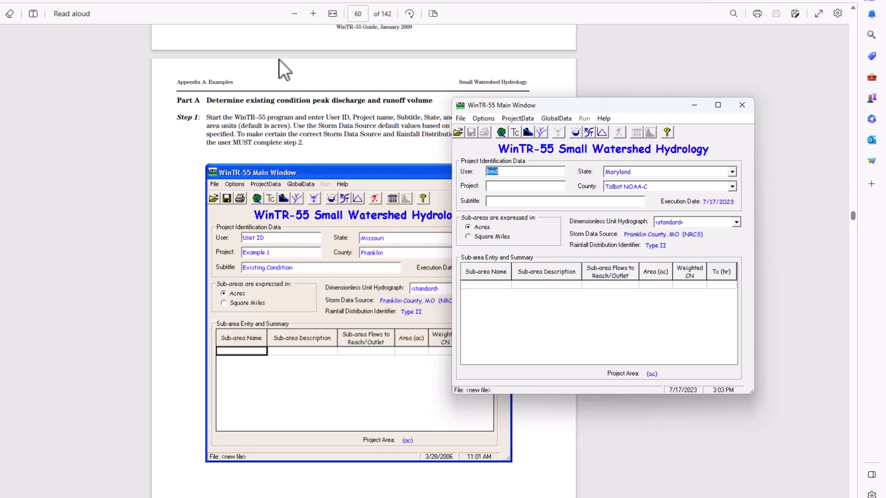
scroll(314, 68, down, 1)
scroll(312, 67, up, 1)
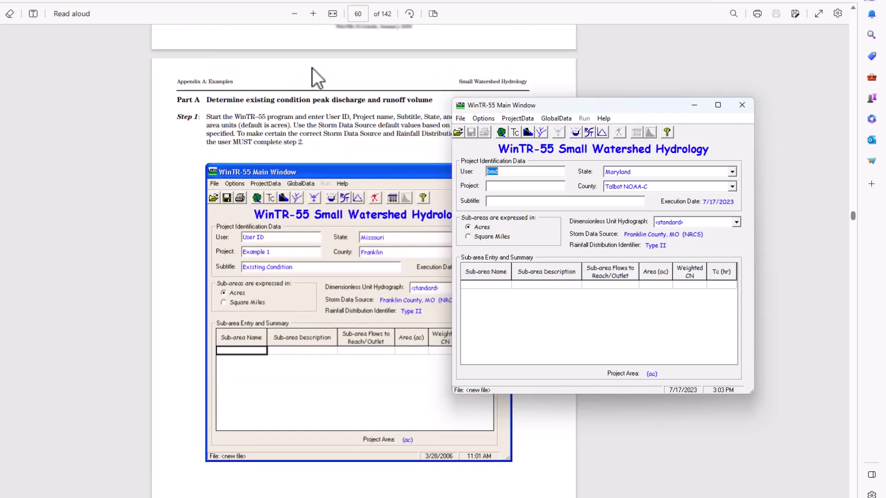
scroll(238, 97, down, 1)
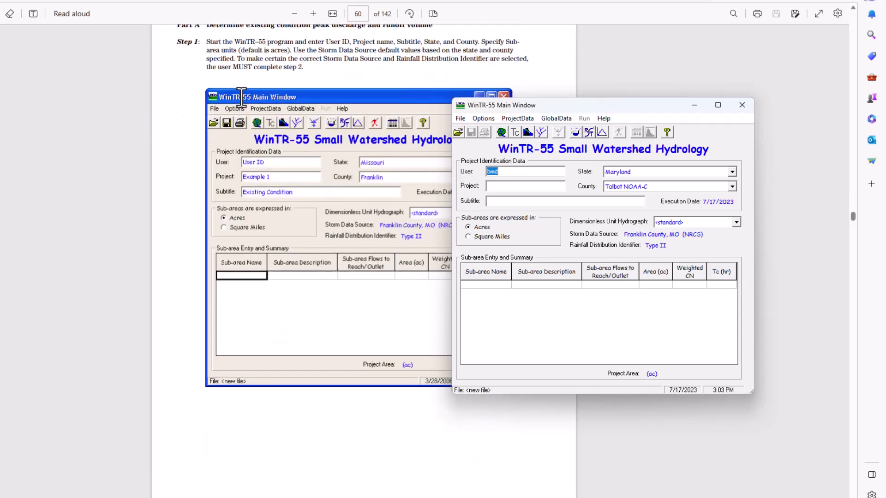
scroll(240, 97, up, 1)
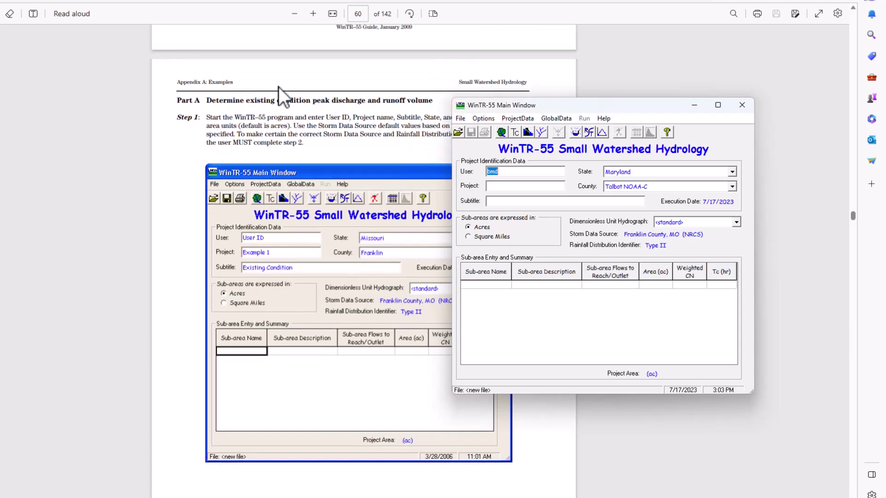
scroll(278, 87, down, 1)
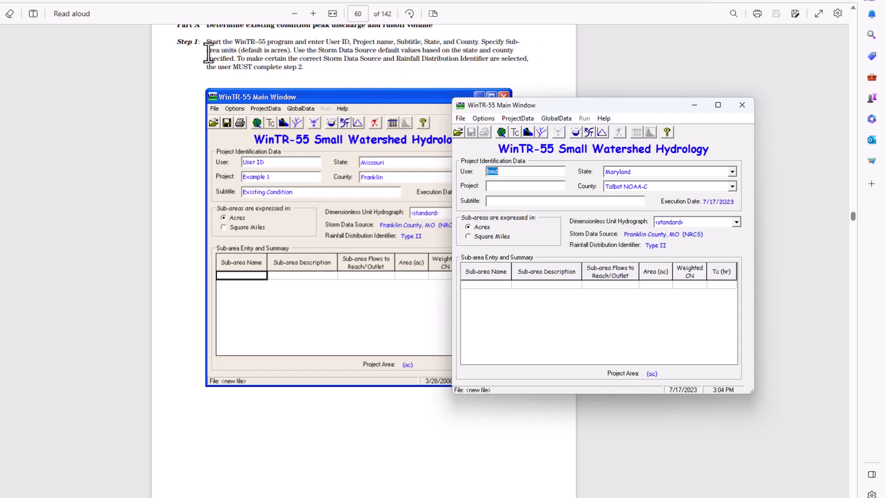
scroll(339, 52, down, 1)
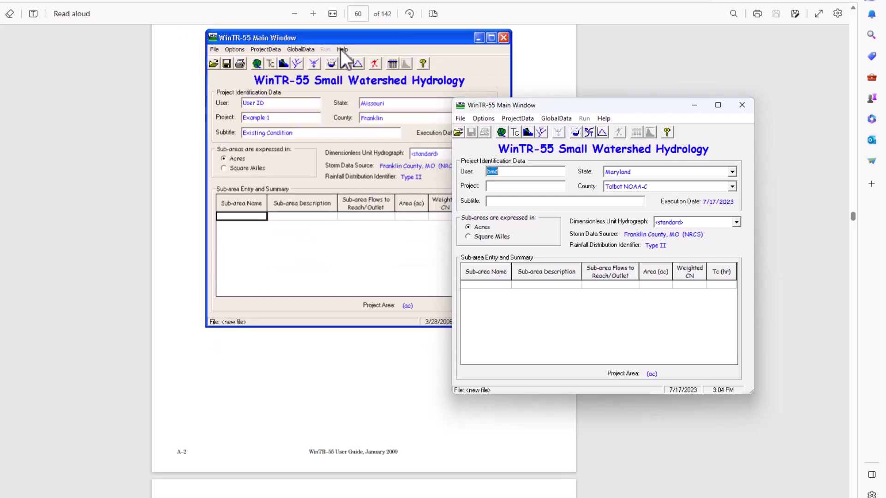
scroll(323, 52, up, 1)
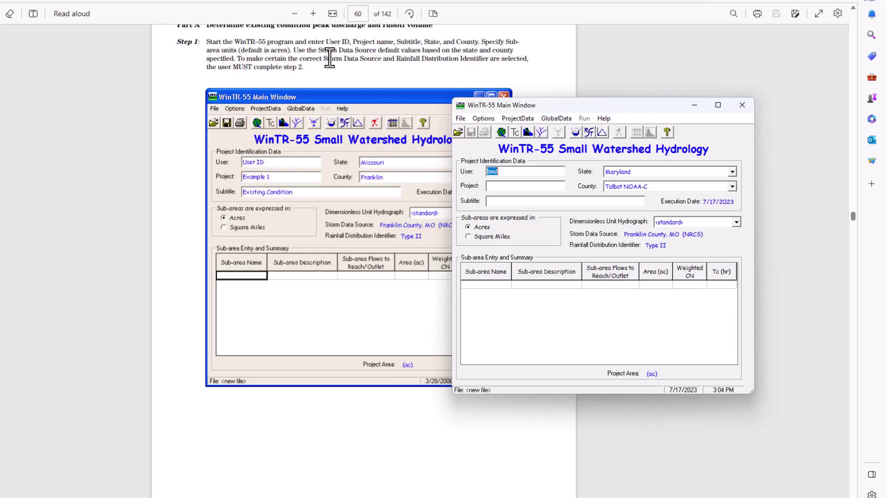
scroll(289, 64, down, 2)
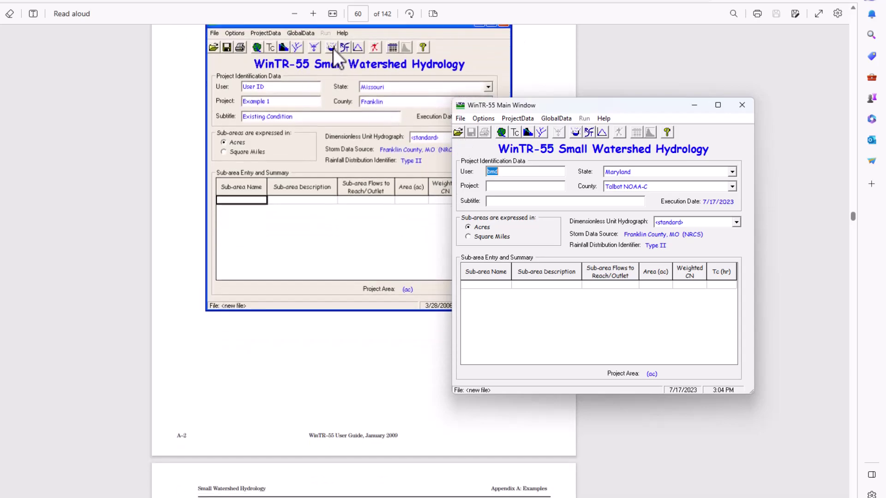
Step: Replace the user ID and name the project Example 1
key(BackSpace)
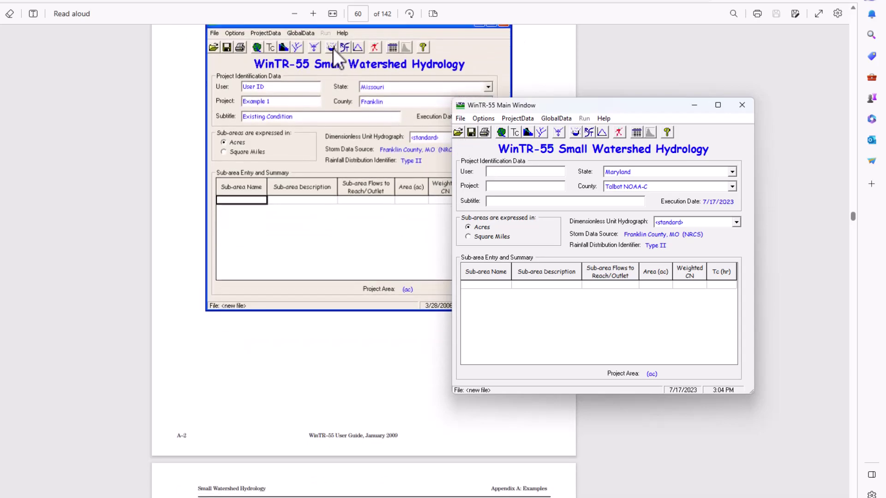
text(CCS)
click(518, 186)
text(Example 1)
Step: Set the project location to Missouri, Franklin County
click(730, 172)
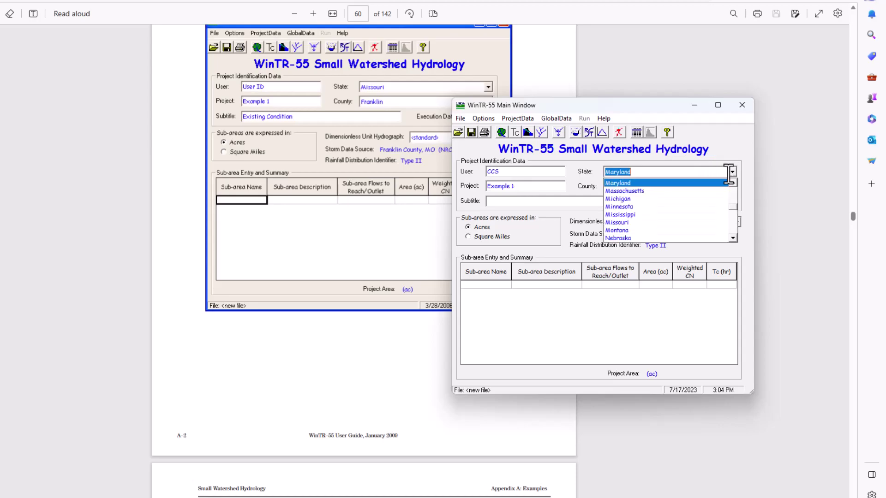
click(640, 222)
click(730, 187)
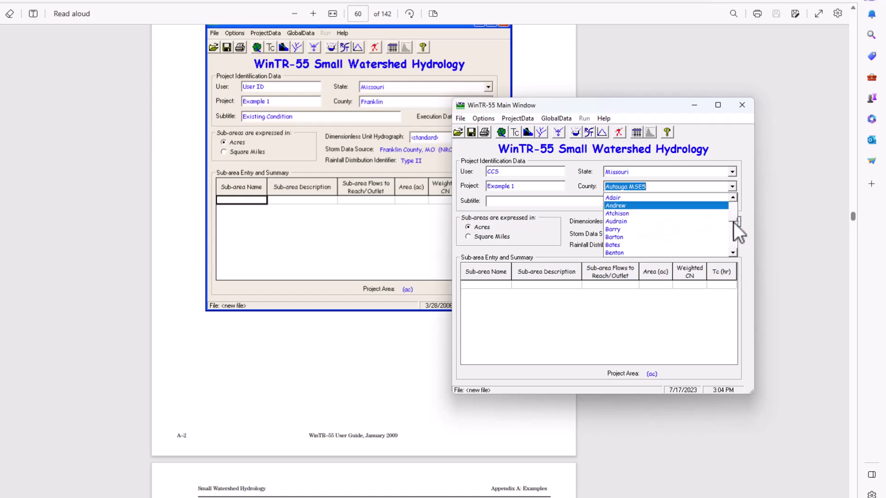
mouse_move(733, 222)
mouse_down()
mouse_move(728, 237)
mouse_move(727, 225)
mouse_up()
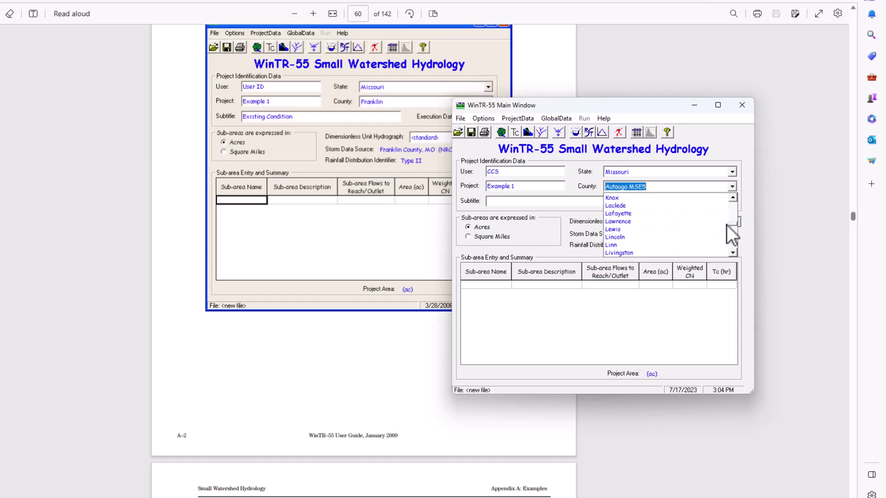
click(732, 198)
click(732, 197)
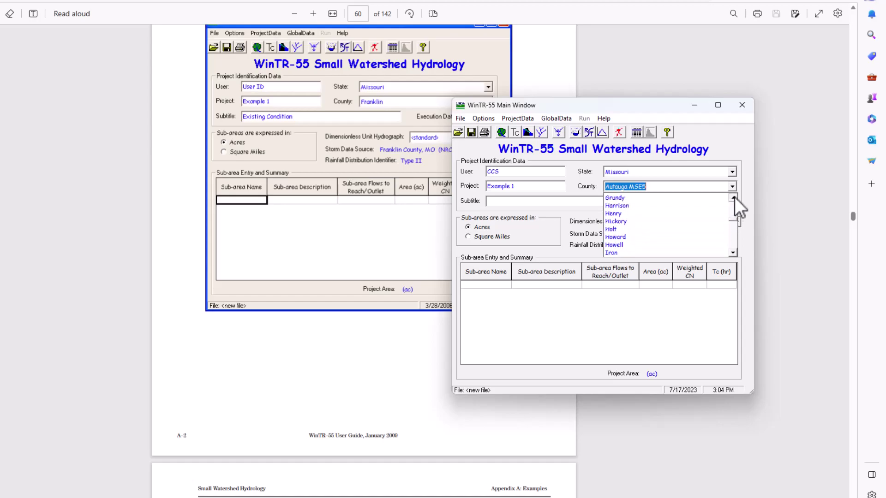
click(732, 198)
click(733, 197)
click(657, 206)
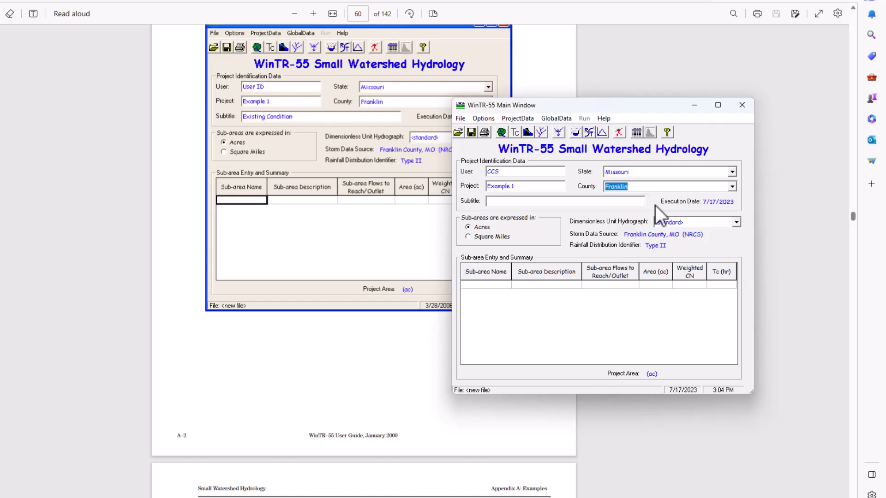
drag(556, 106, 608, 59)
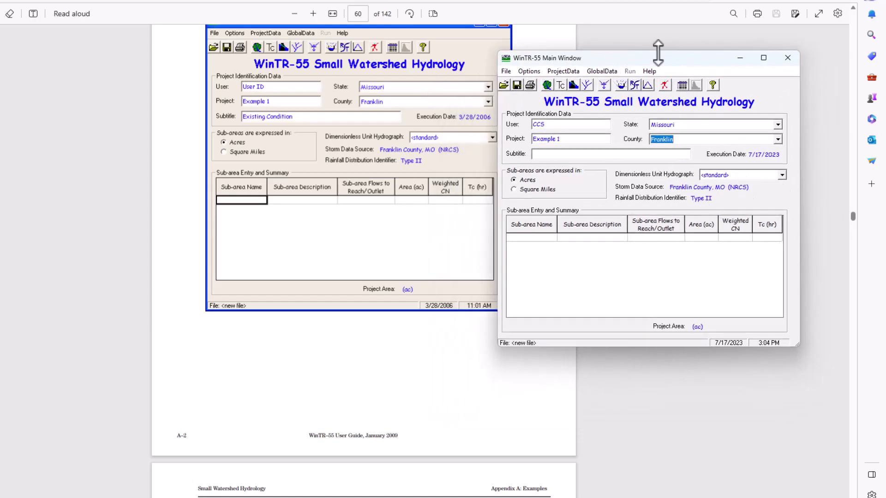
drag(649, 62, 595, 80)
Step: Load Franklin County's NRCS 24-hour rainfall depths (3.5–7.2 in) with a Type II distribution and accept them
scroll(350, 117, down, 3)
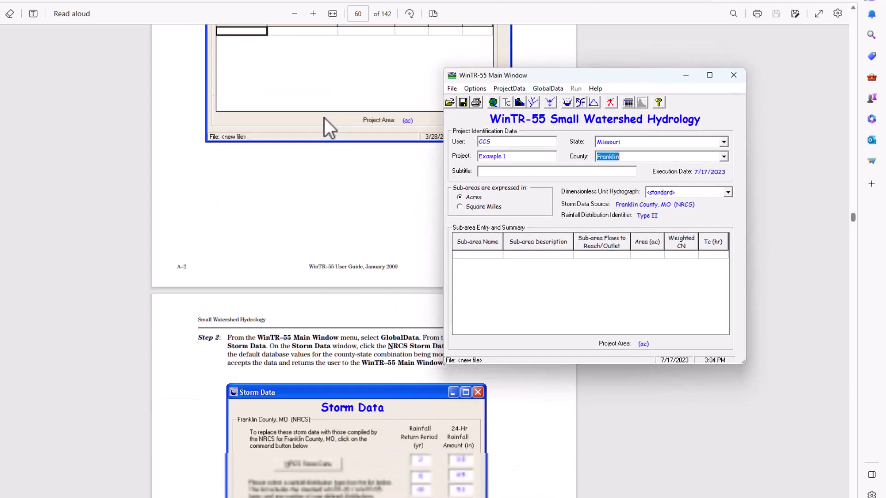
scroll(324, 117, down, 5)
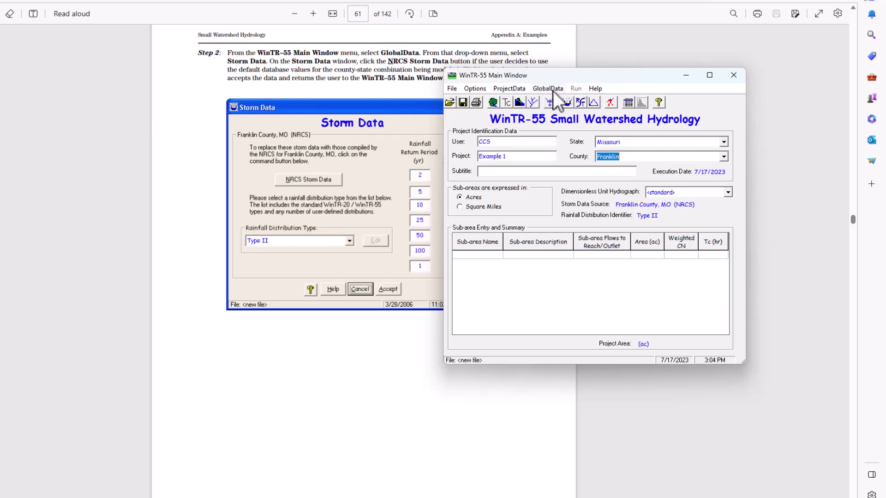
click(553, 91)
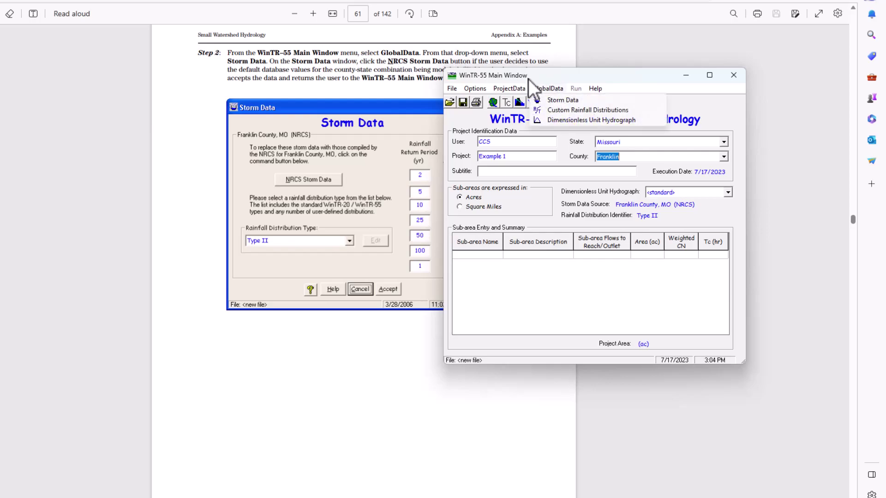
click(550, 98)
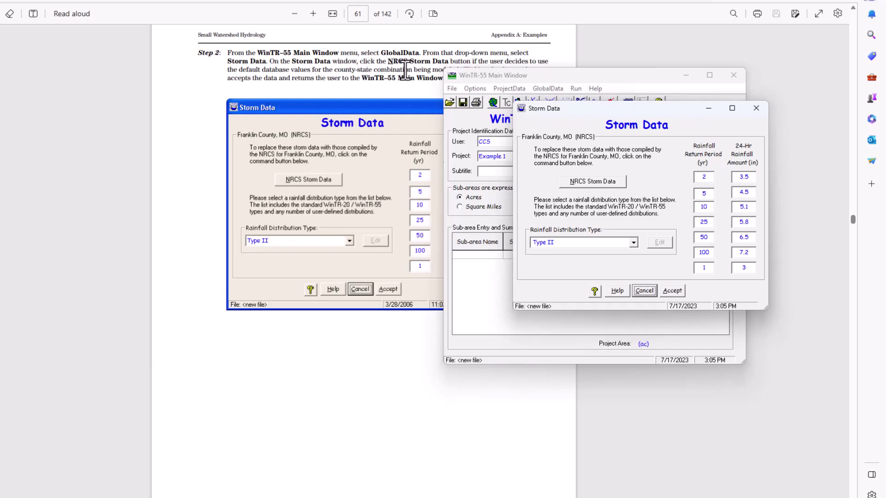
click(586, 179)
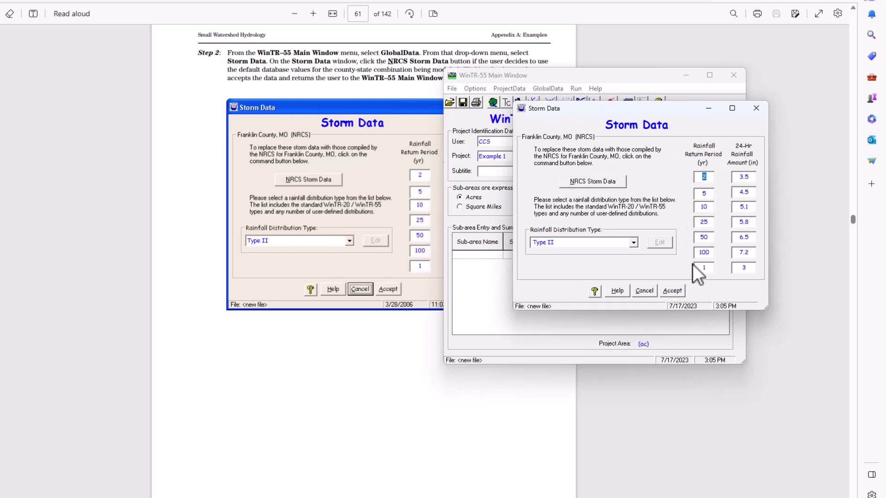
click(633, 244)
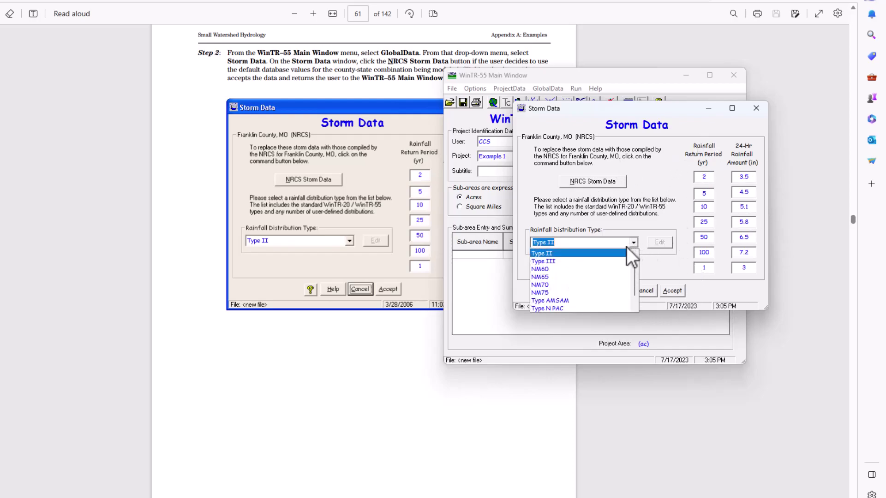
click(655, 198)
click(672, 291)
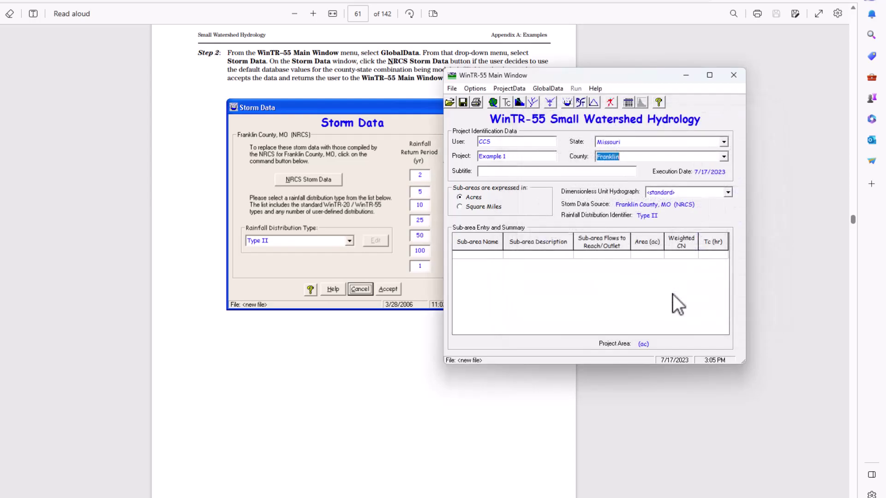
Step: Add sub-area Tract 1, described as Existing Land Use, draining to the Outlet
drag(611, 78, 585, 91)
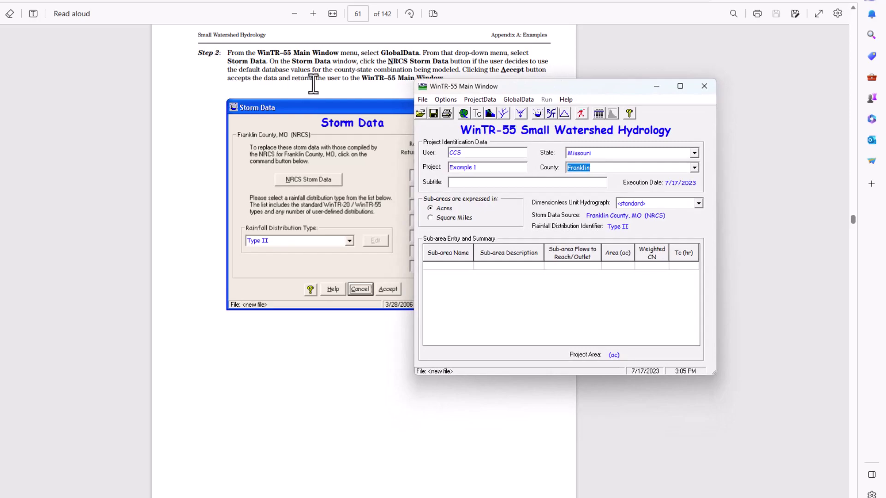
drag(502, 87, 590, 52)
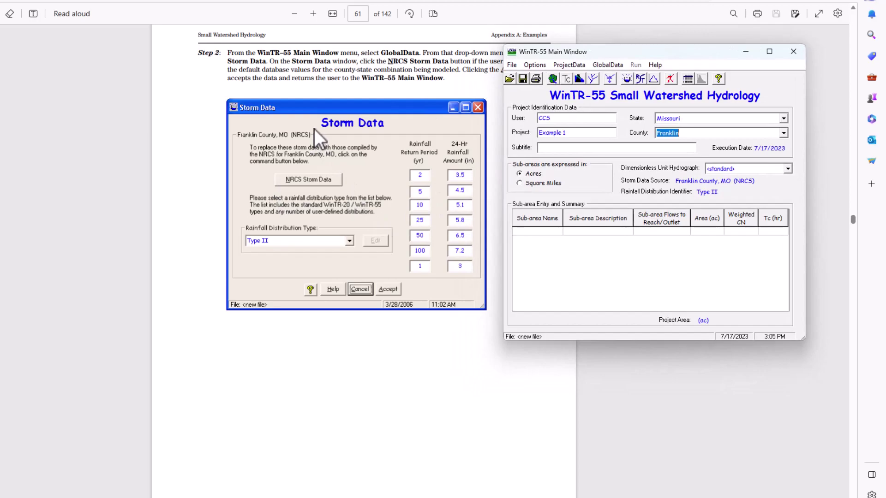
scroll(318, 127, down, 10)
scroll(321, 126, up, 2)
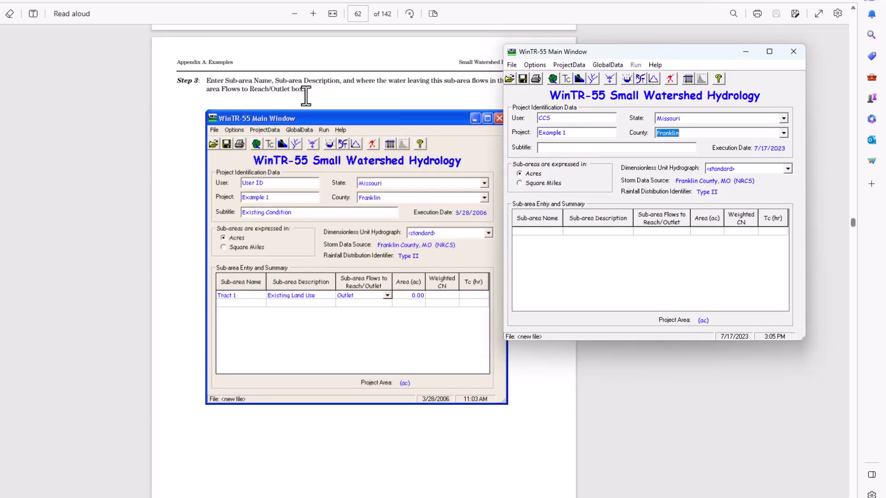
drag(608, 54, 625, 124)
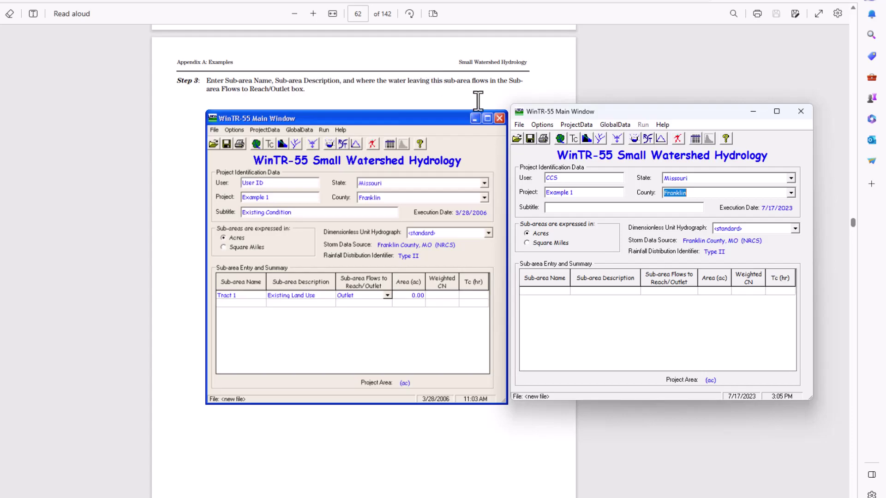
click(554, 294)
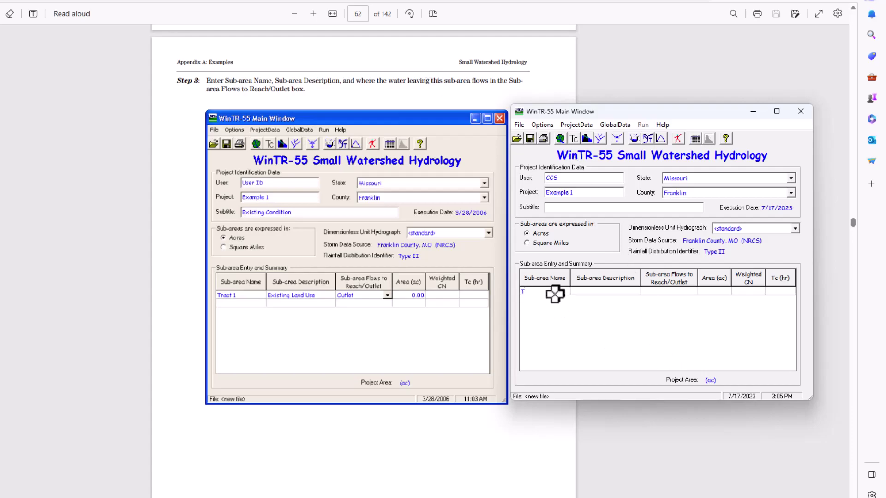
text(Tract 1)
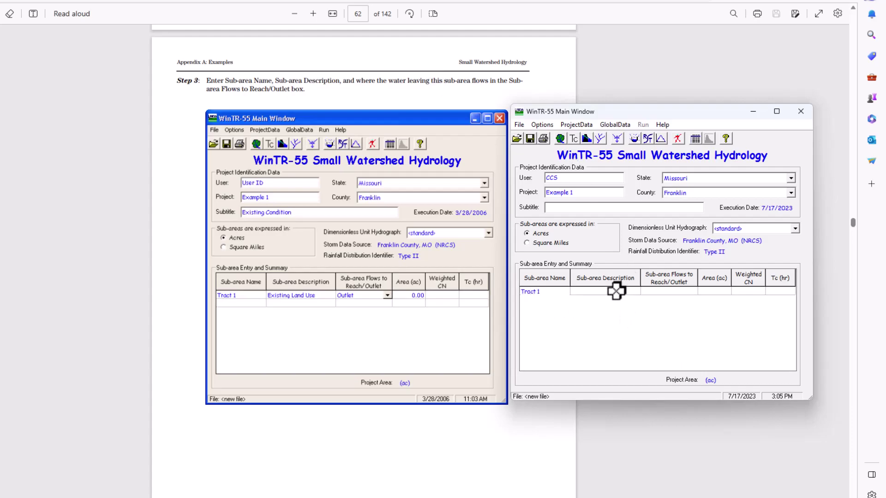
click(613, 292)
text(Existing Lan)
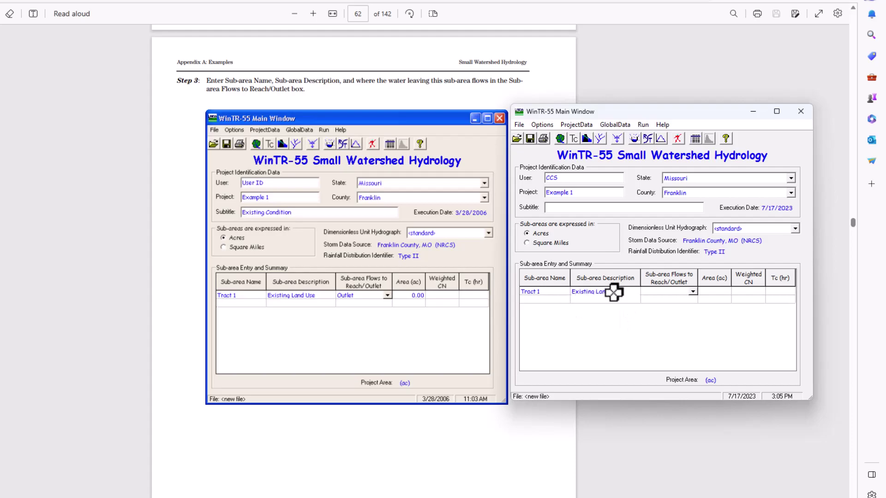
text(d Use)
click(693, 292)
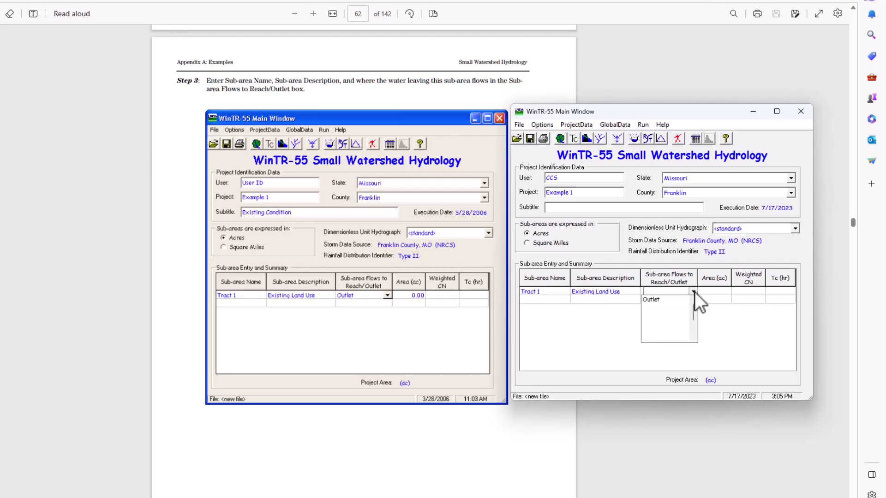
click(665, 301)
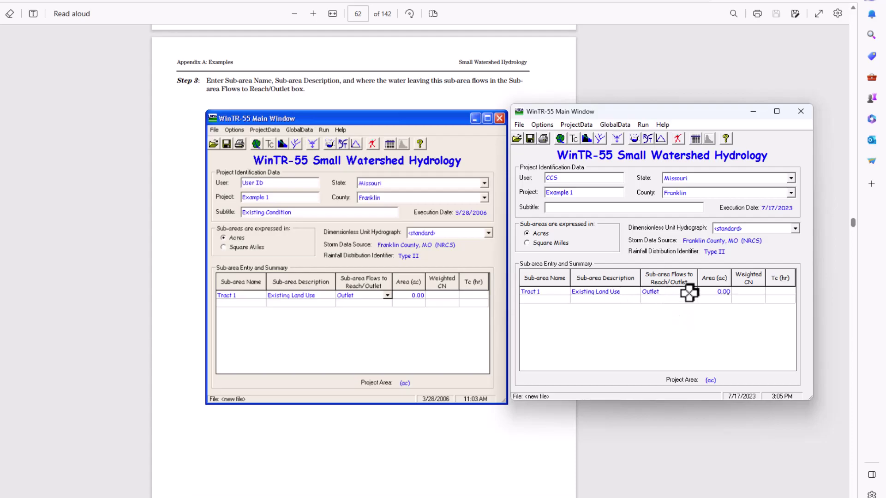
Step: Open Land Use Details and enlarge the window to show more land use rows
scroll(372, 136, down, 10)
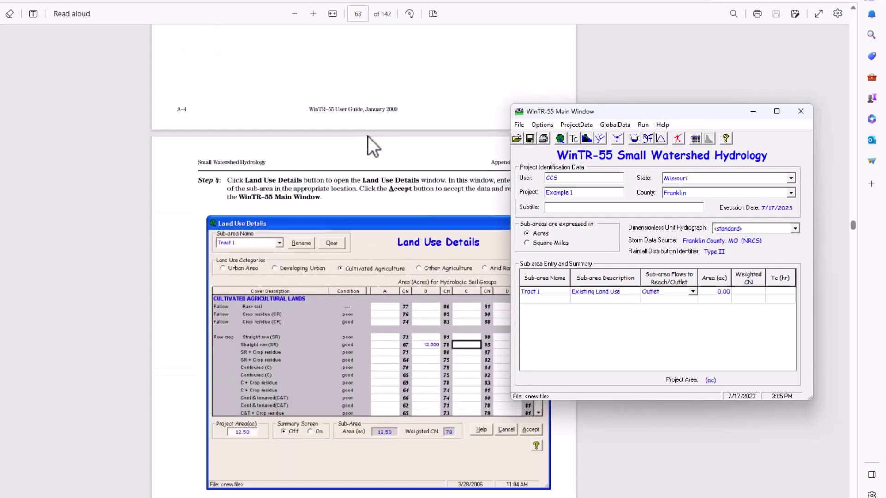
scroll(374, 119, down, 1)
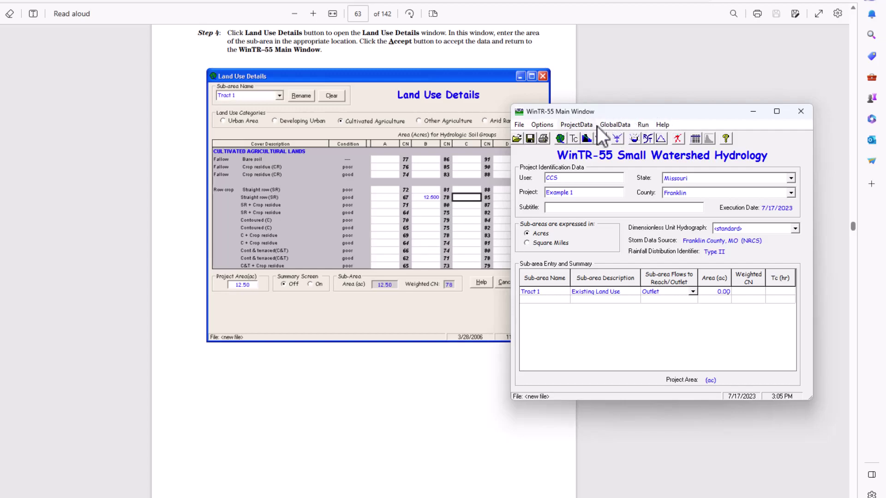
click(615, 125)
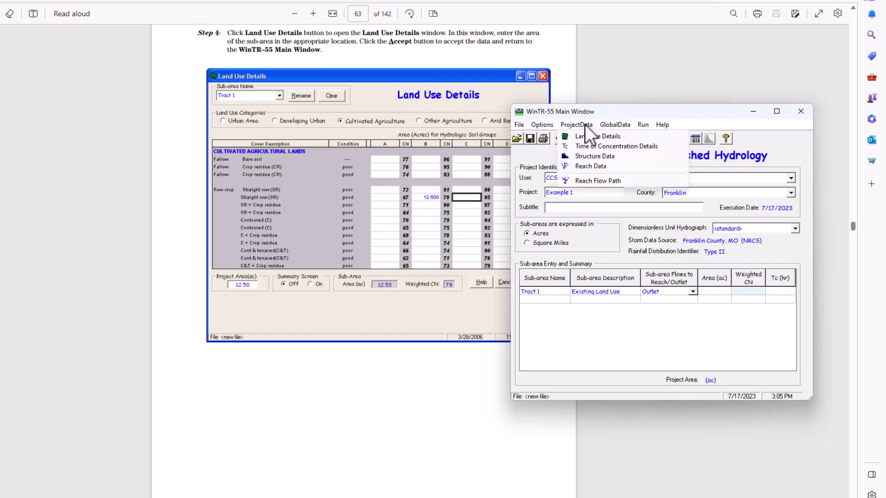
click(583, 135)
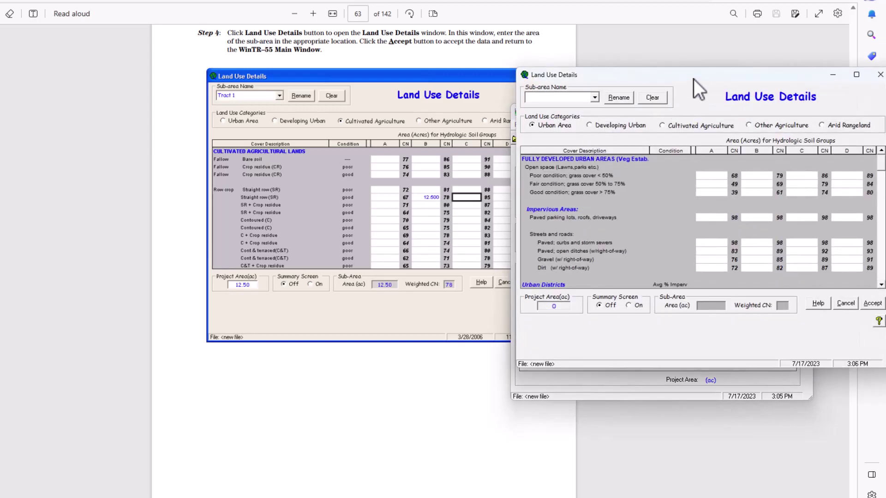
drag(693, 79, 620, 111)
scroll(394, 56, down, 3)
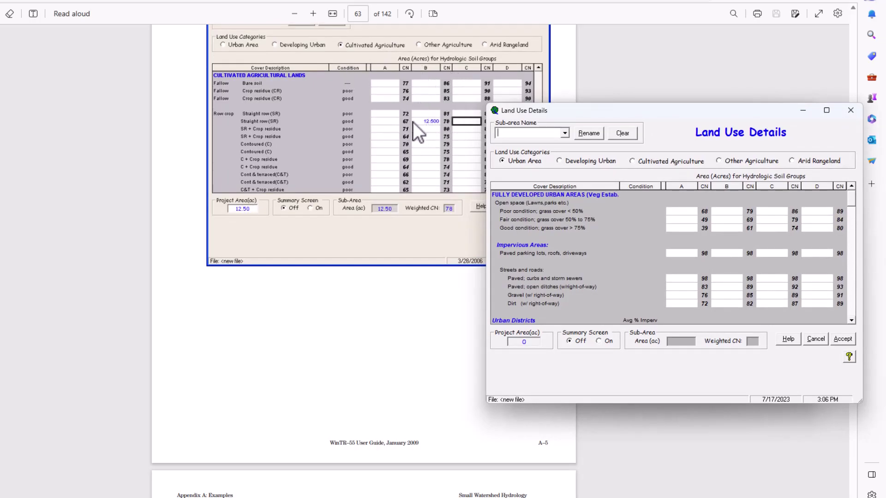
drag(576, 103, 575, 88)
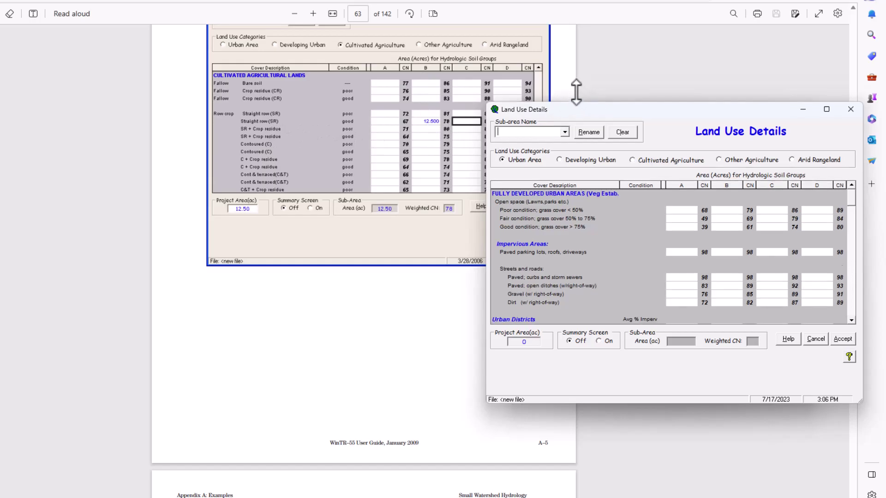
scroll(710, 215, down, 10)
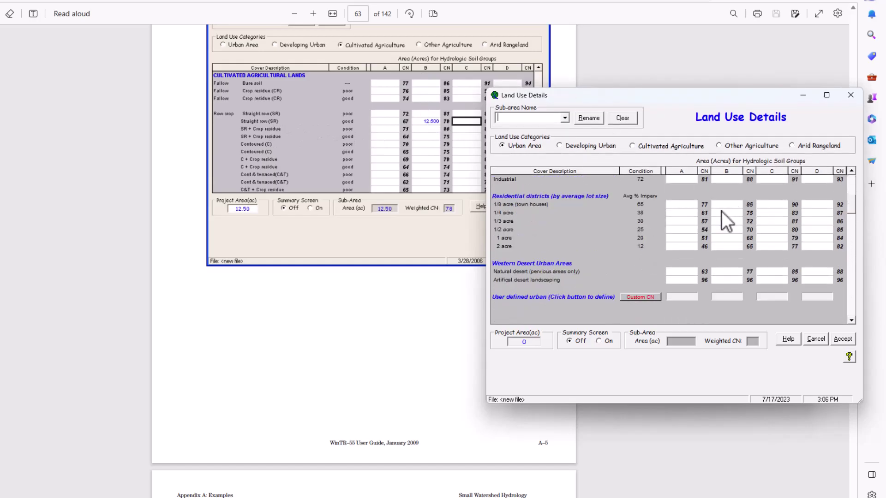
scroll(700, 213, down, 3)
scroll(606, 222, up, 10)
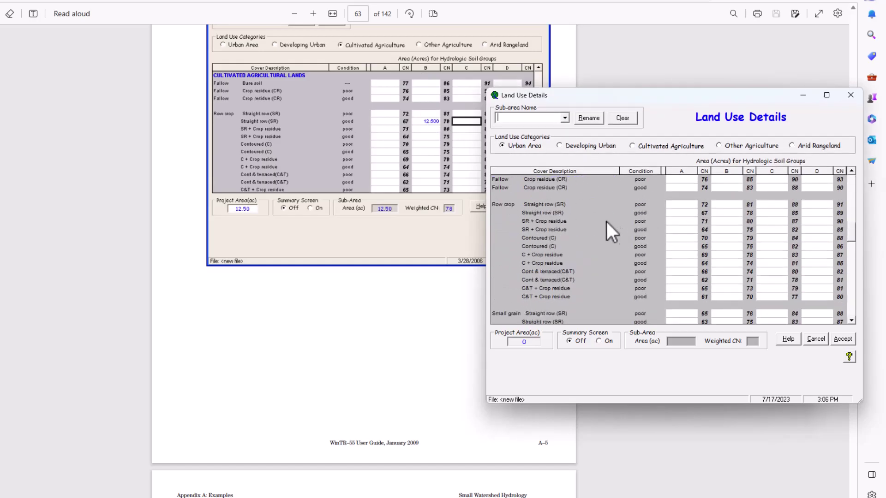
scroll(561, 203, down, 1)
scroll(563, 208, down, 1)
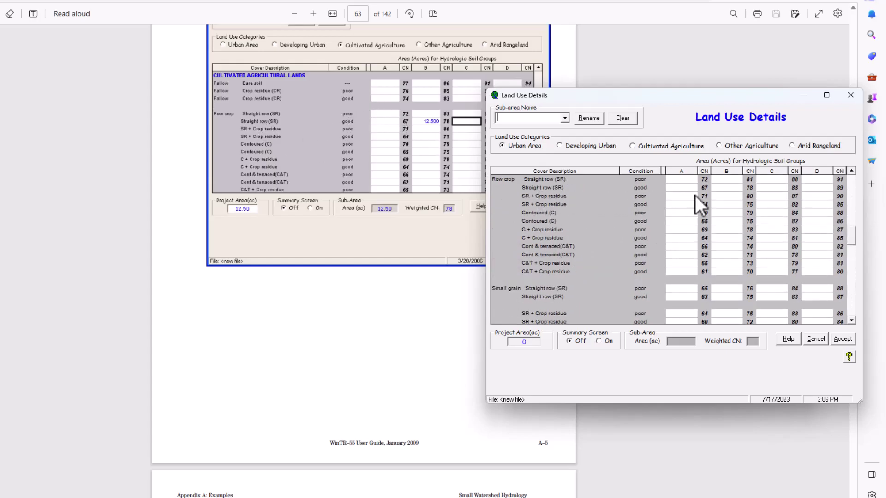
Step: Select Tract 1 as the sub-area and Cultivated Agriculture as the land use category
click(731, 185)
text(12.)
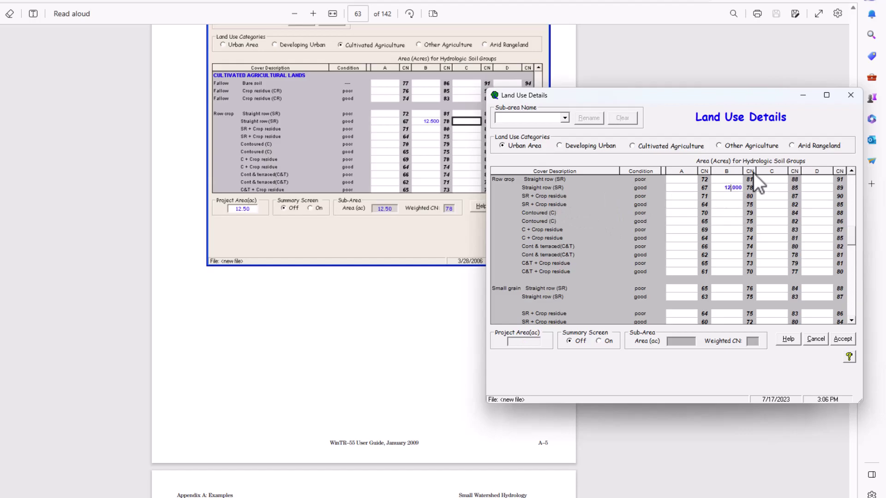
text(5)
click(635, 147)
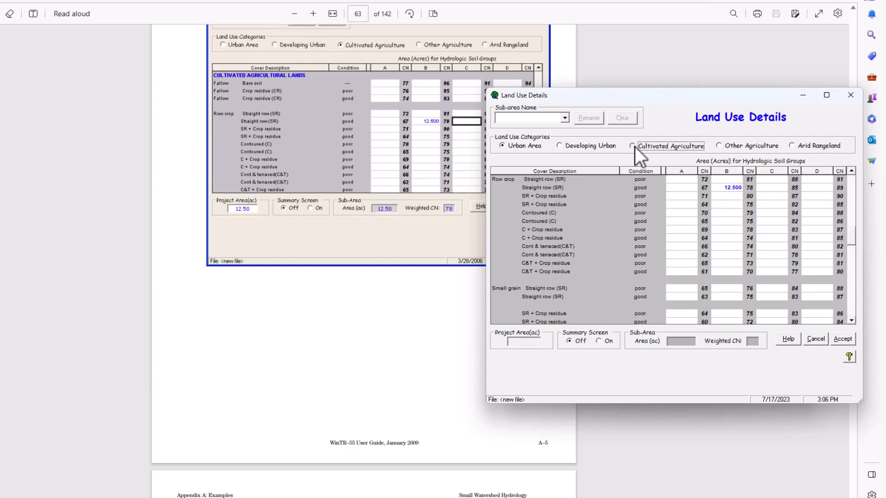
scroll(415, 112, up, 3)
click(564, 120)
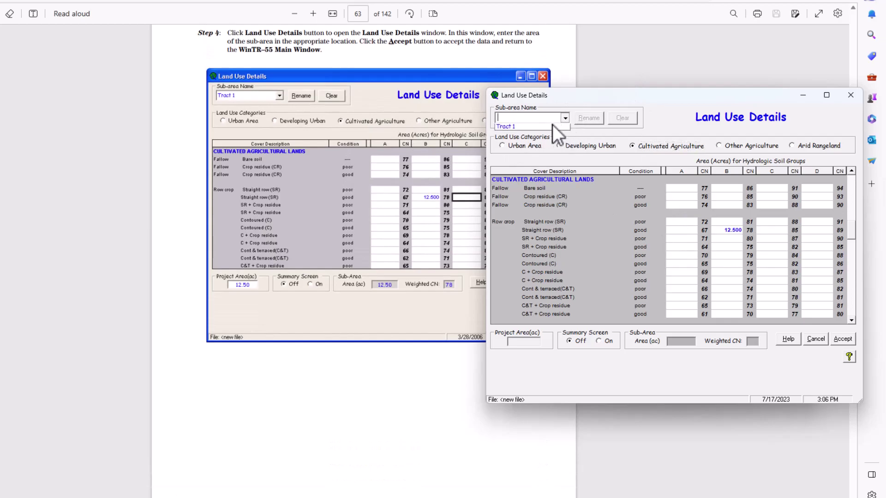
click(531, 134)
click(566, 119)
click(529, 129)
scroll(757, 231, down, 10)
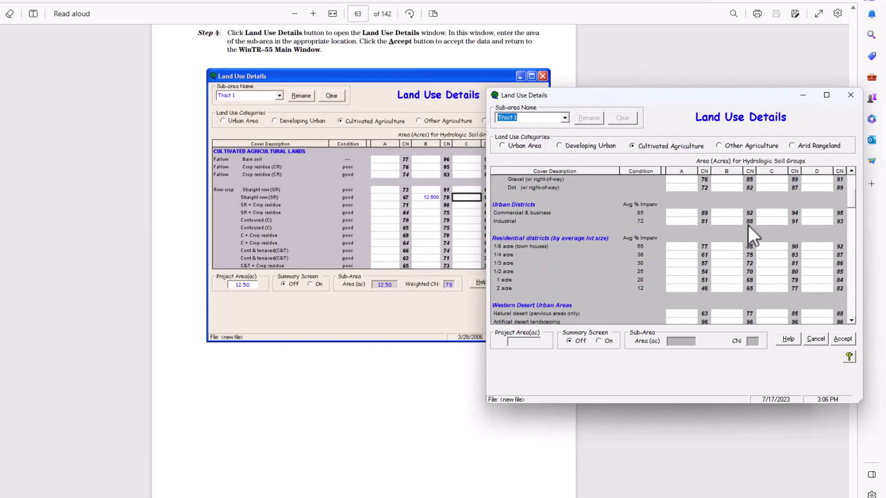
scroll(748, 225, down, 3)
scroll(734, 227, up, 3)
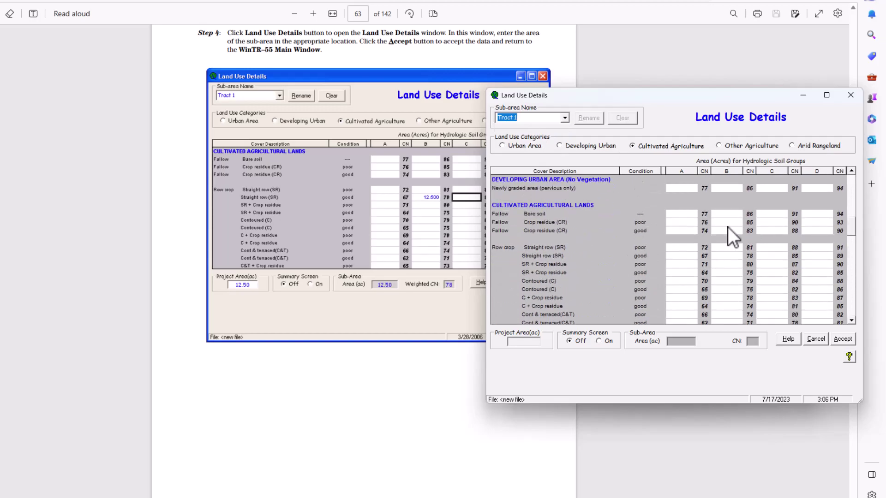
Step: Enter 12.50 ac of good straight-row crops on soil B and accept, giving CN 78
click(724, 256)
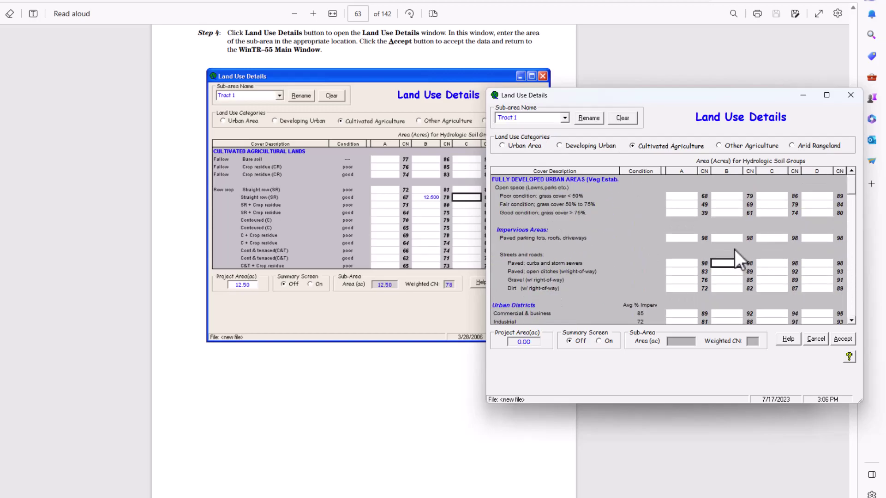
scroll(734, 250, down, 2)
click(666, 147)
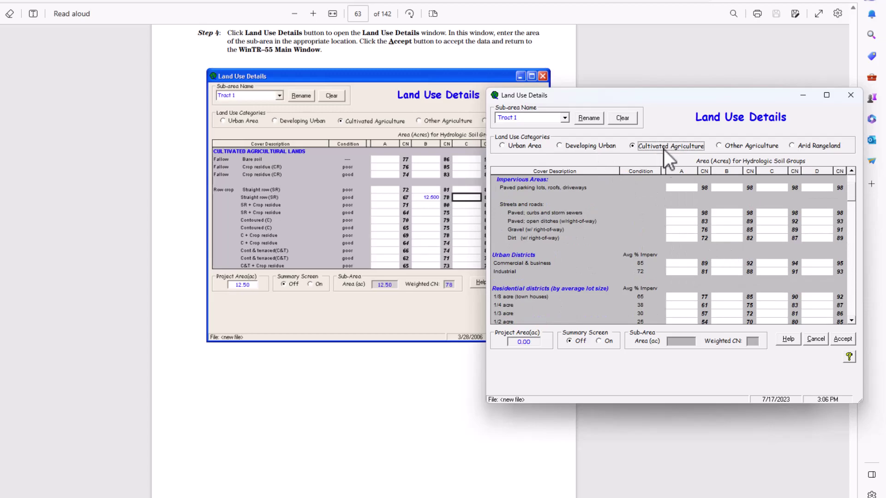
scroll(729, 259, down, 5)
scroll(727, 257, up, 5)
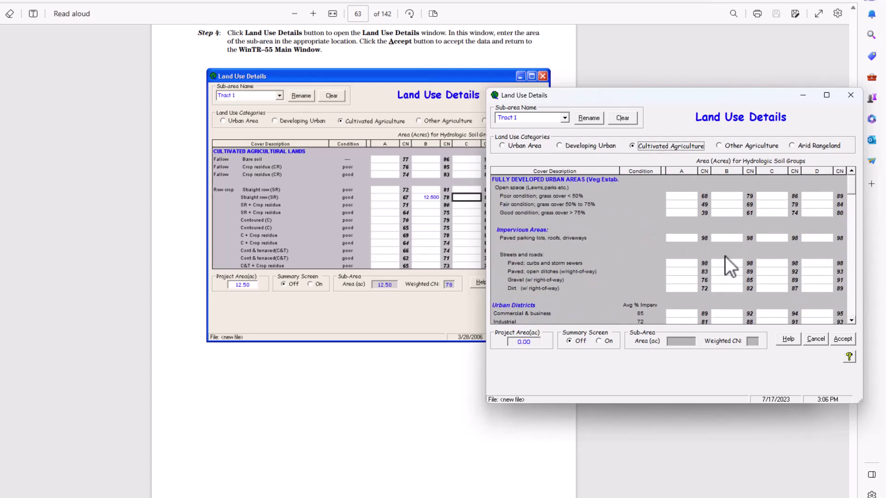
scroll(724, 256, down, 10)
click(724, 228)
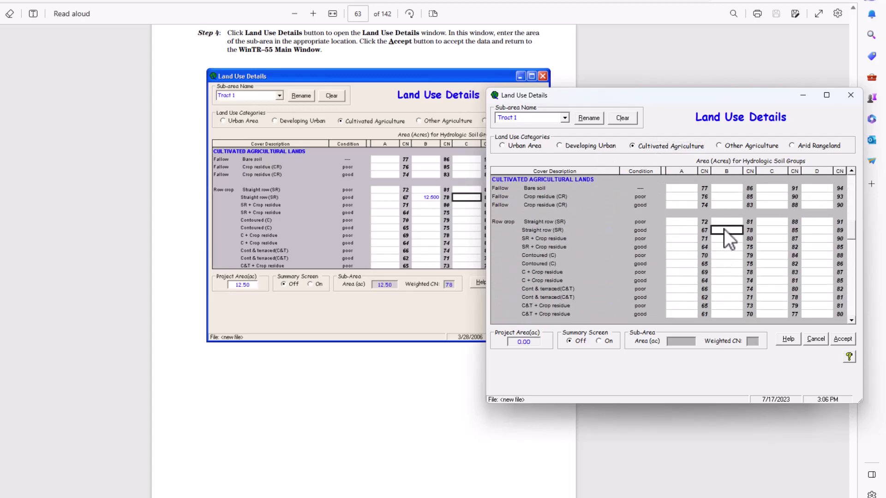
text(12.500)
click(842, 337)
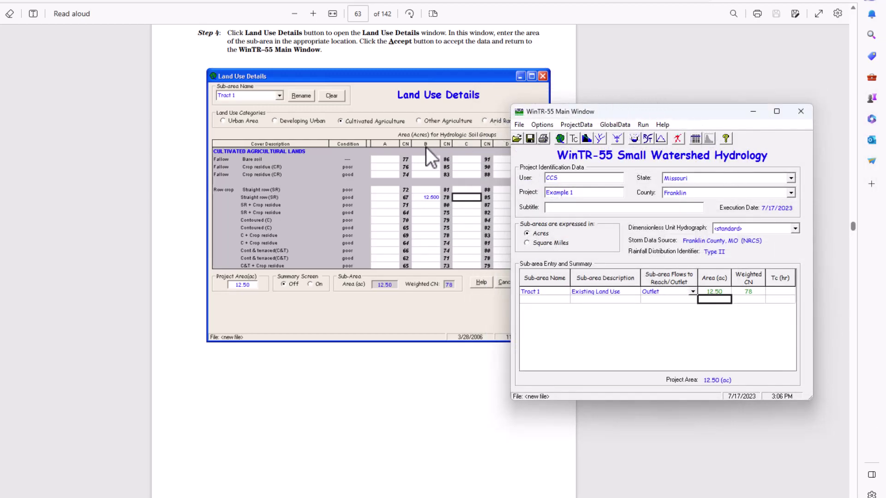
Step: Enter 'Existing Condition' in the main window's Subtitle field
scroll(424, 147, down, 10)
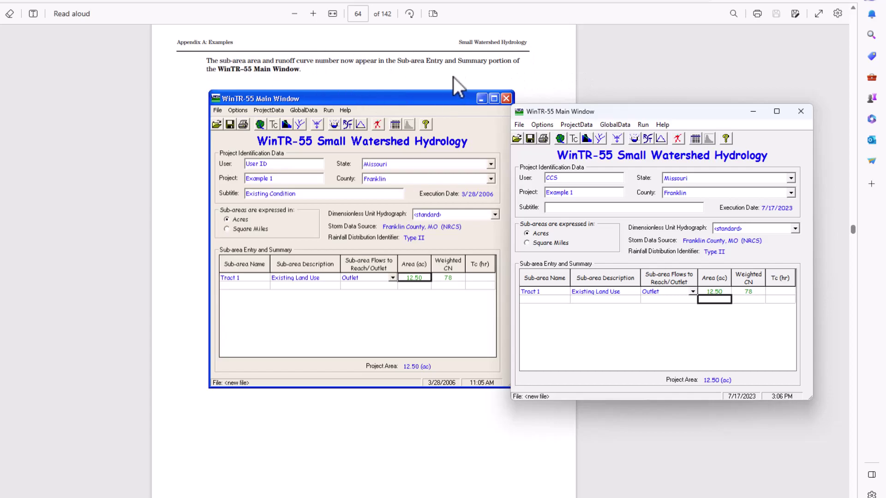
click(575, 207)
text(Existing Condition)
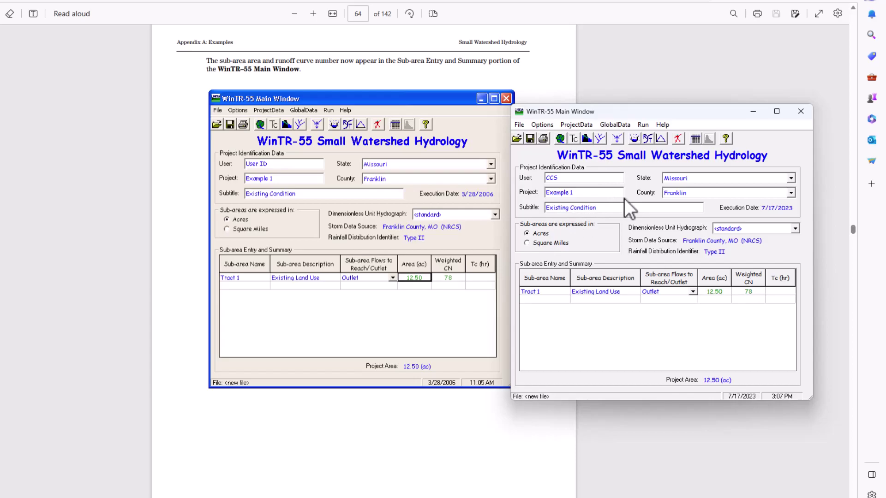
click(552, 146)
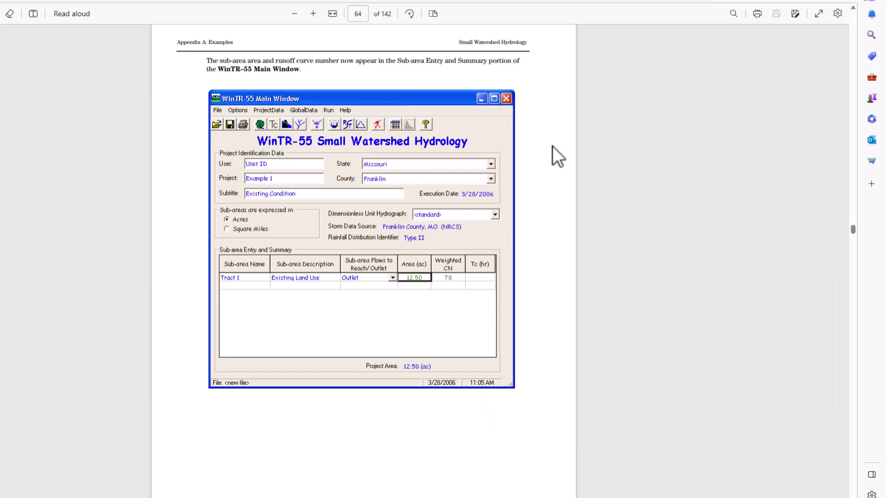
click(582, 496)
scroll(370, 132, down, 10)
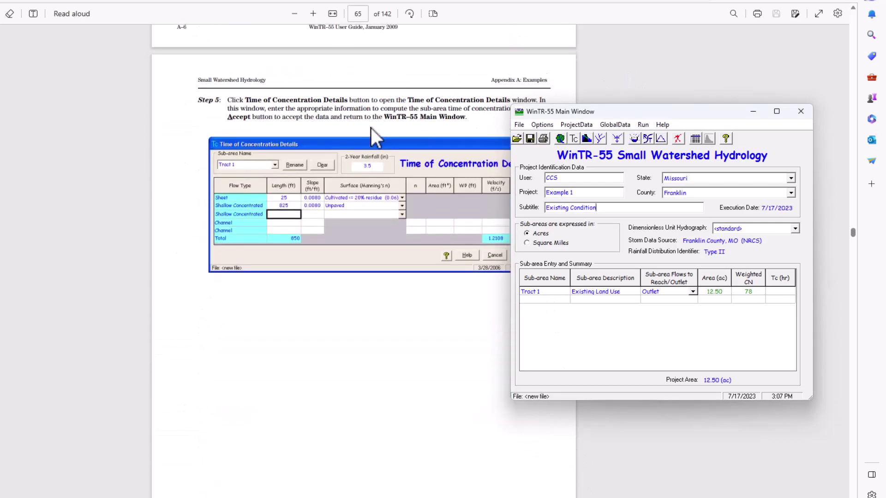
scroll(371, 128, up, 2)
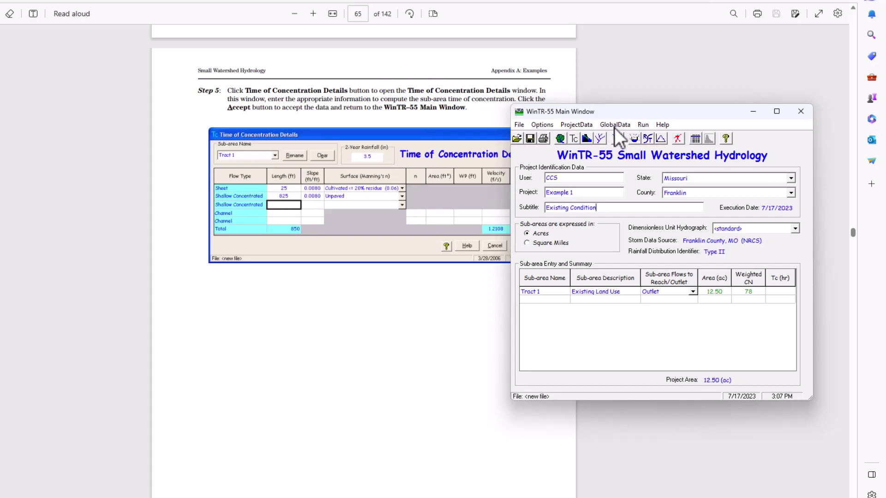
Step: Open Time of Concentration Details for Tract 1 and enter the sheet flow length
click(615, 125)
mouse_move(582, 126)
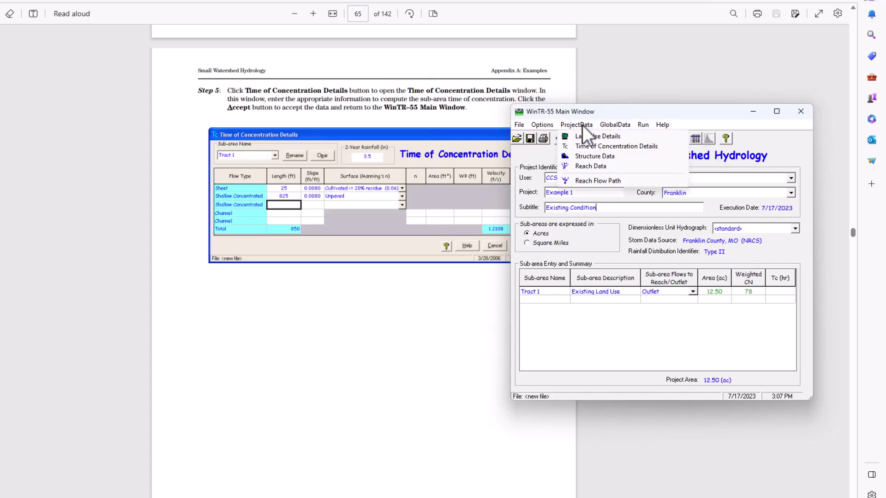
click(588, 146)
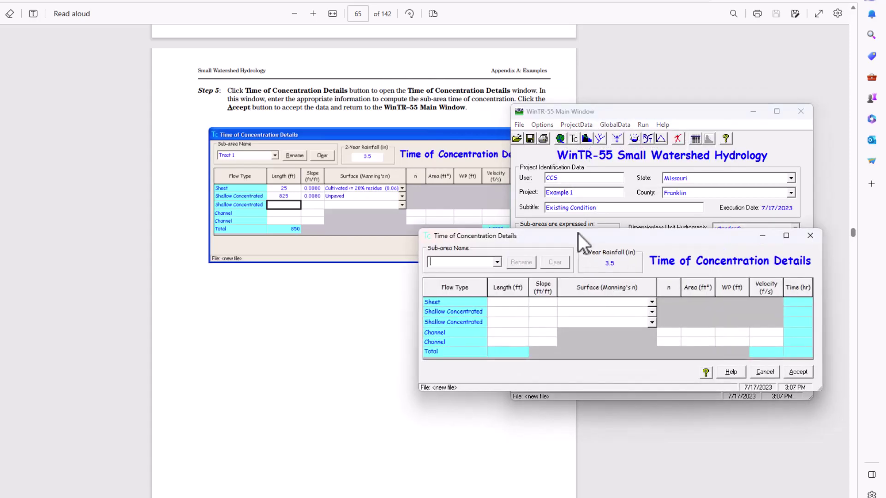
drag(578, 233, 601, 136)
click(543, 205)
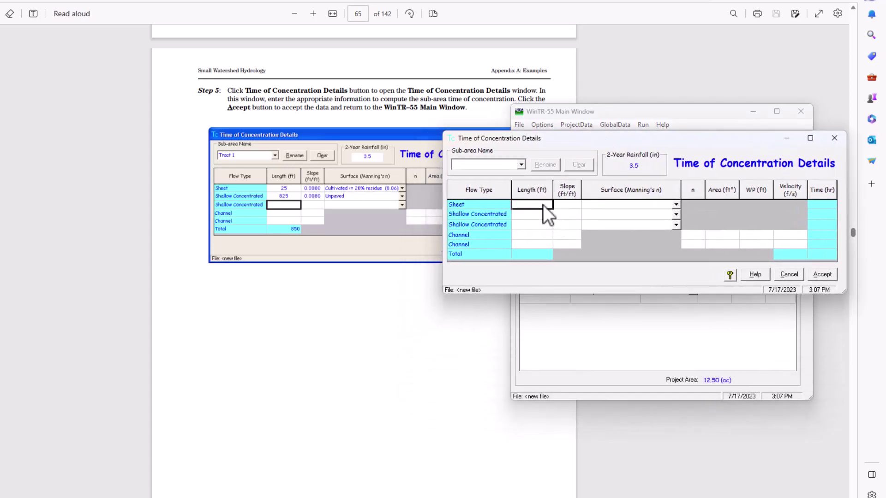
text(2)
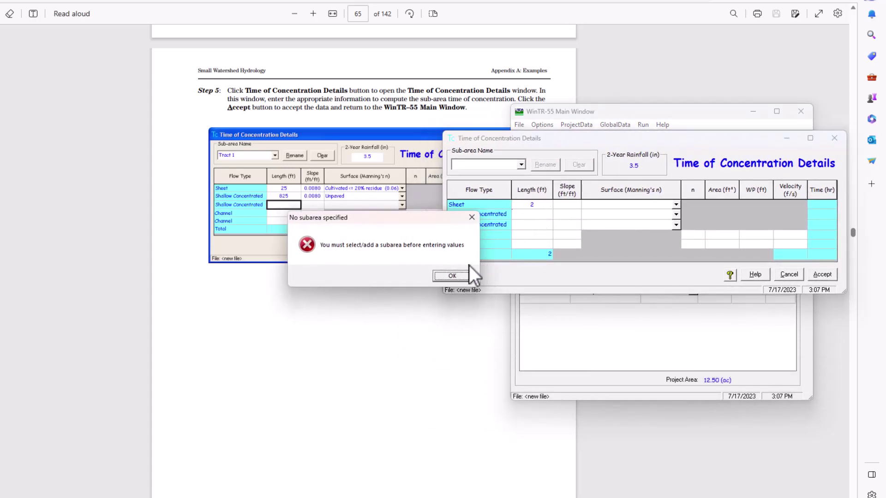
click(460, 274)
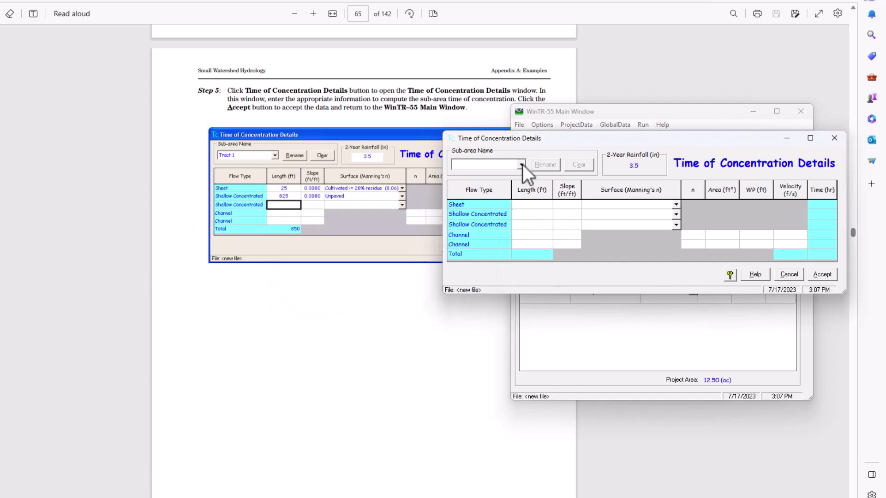
click(522, 164)
click(480, 178)
click(526, 205)
text(25)
click(537, 215)
Step: Enter 825 ft shallow flow, 0.0080 slopes, Cultivated <= 20% residue and Unpaved surfaces, then accept
text(825)
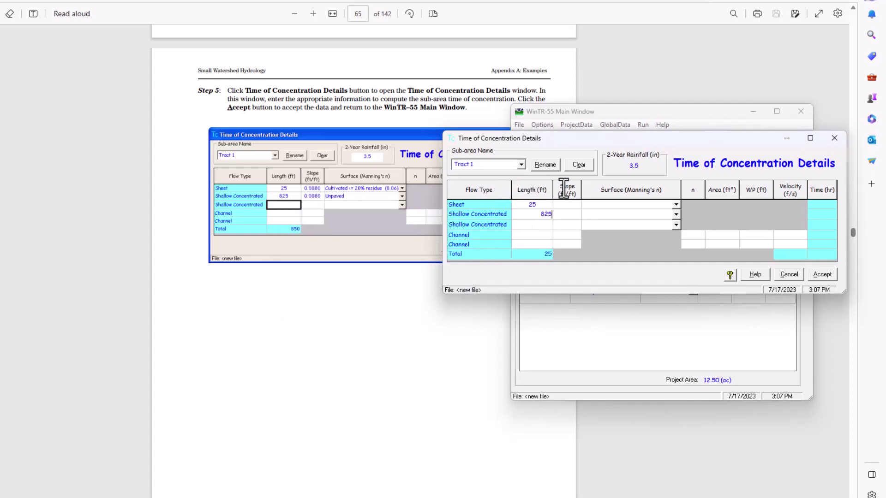
click(576, 204)
text(0.0080)
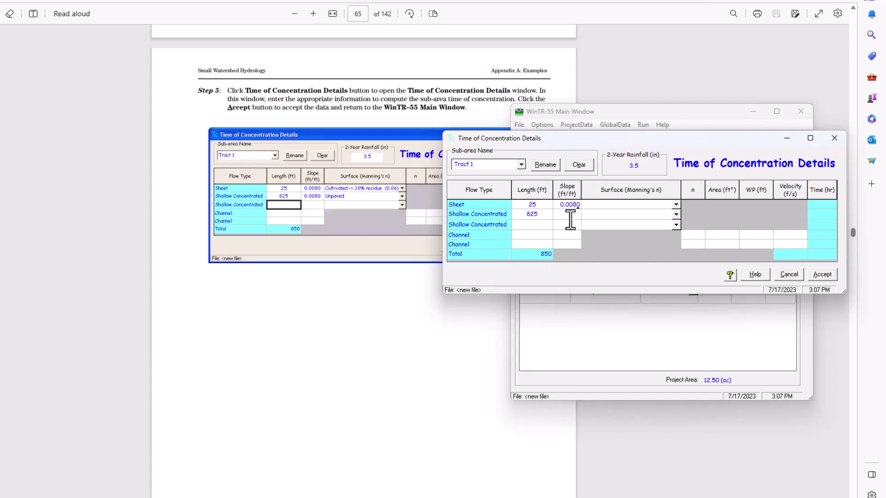
click(572, 215)
text(0.0080)
click(646, 204)
click(675, 205)
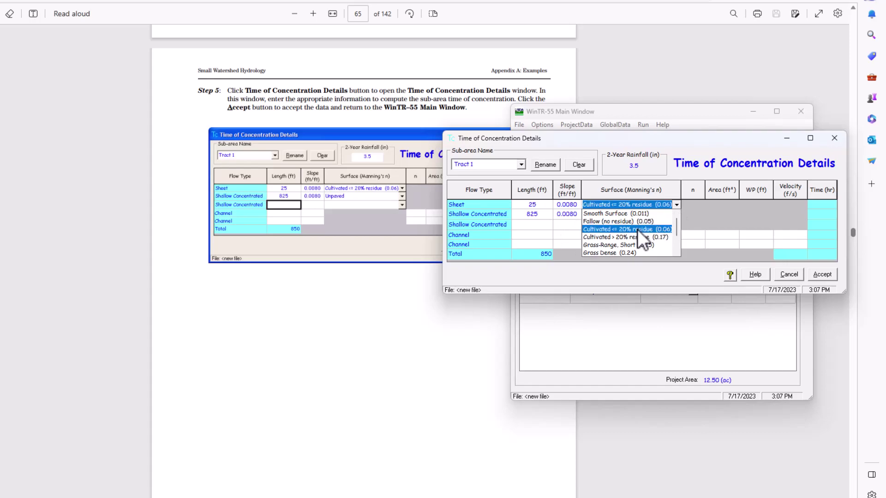
click(637, 229)
click(674, 214)
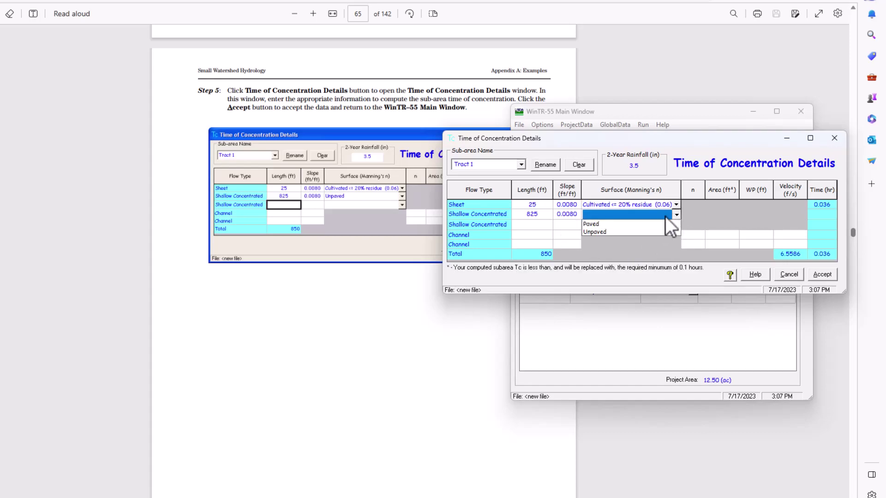
click(617, 230)
mouse_move(647, 135)
mouse_down()
mouse_move(643, 278)
mouse_move(602, 174)
mouse_move(540, 304)
mouse_move(533, 162)
mouse_up()
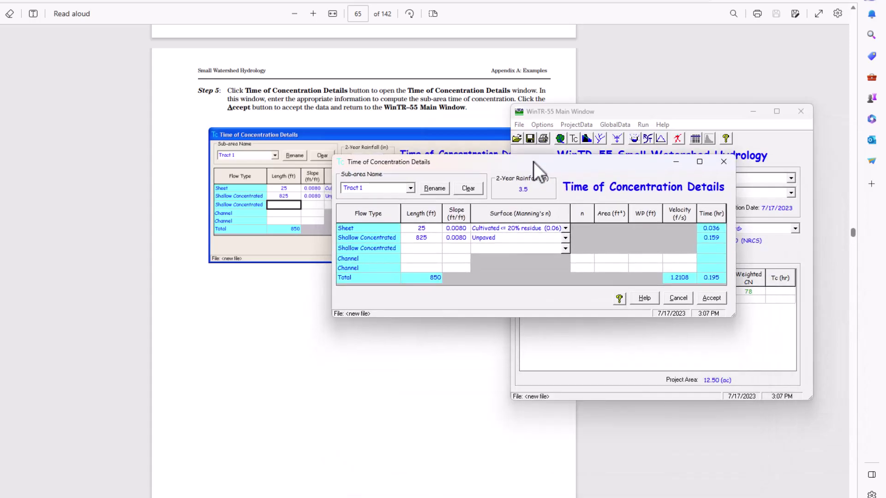
click(723, 300)
Step: Run only the 50-Yr storm, giving a 66.81 cfs peak for Tract 1 and Outlet
scroll(409, 163, down, 12)
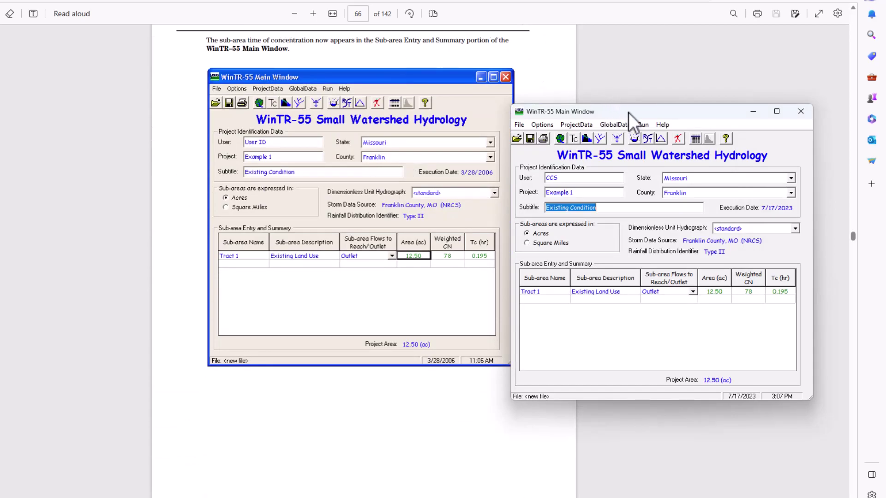
drag(628, 113, 629, 52)
scroll(391, 98, down, 10)
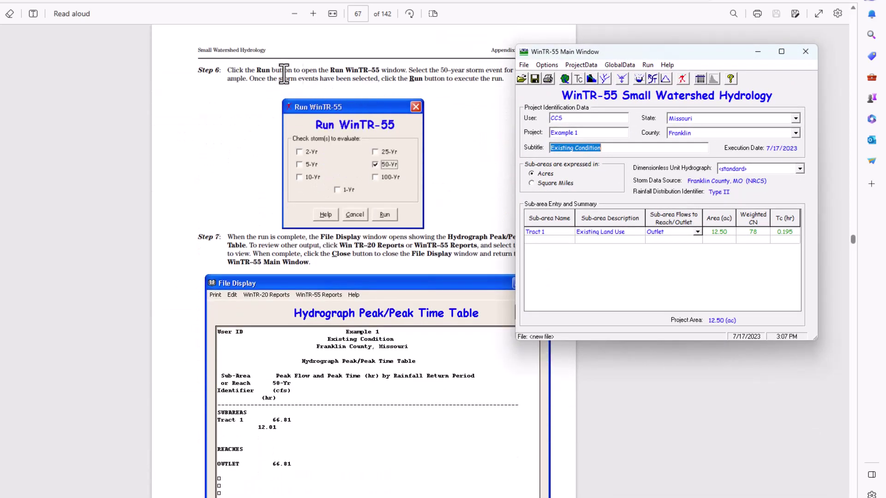
drag(616, 60, 630, 73)
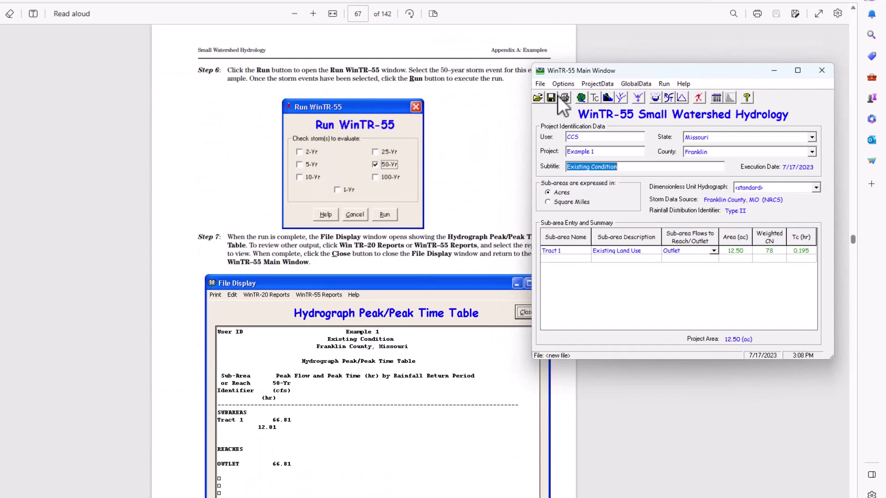
click(668, 93)
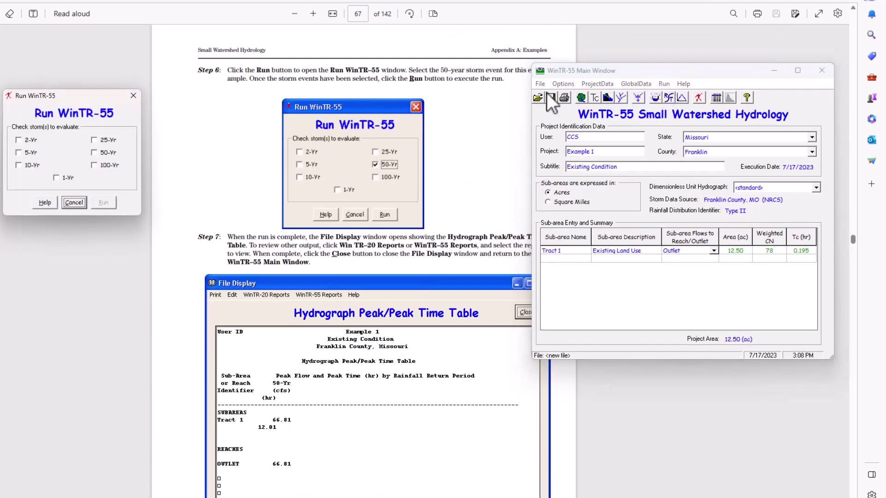
click(95, 153)
drag(77, 101, 161, 87)
click(187, 187)
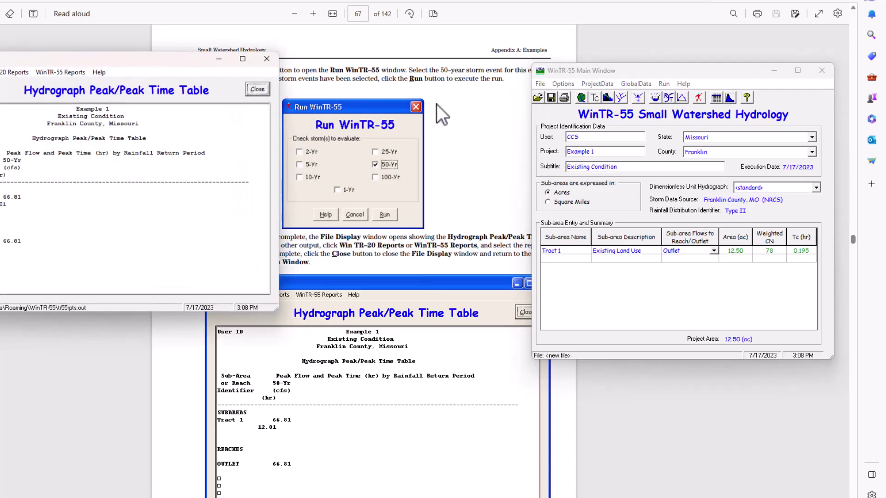
scroll(436, 104, down, 3)
drag(181, 57, 116, 31)
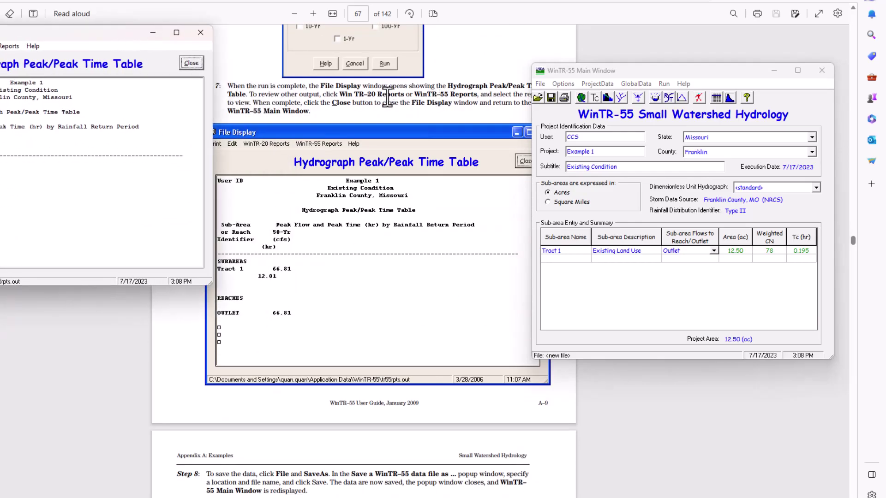
scroll(383, 95, down, 2)
scroll(382, 95, up, 2)
scroll(492, 101, down, 2)
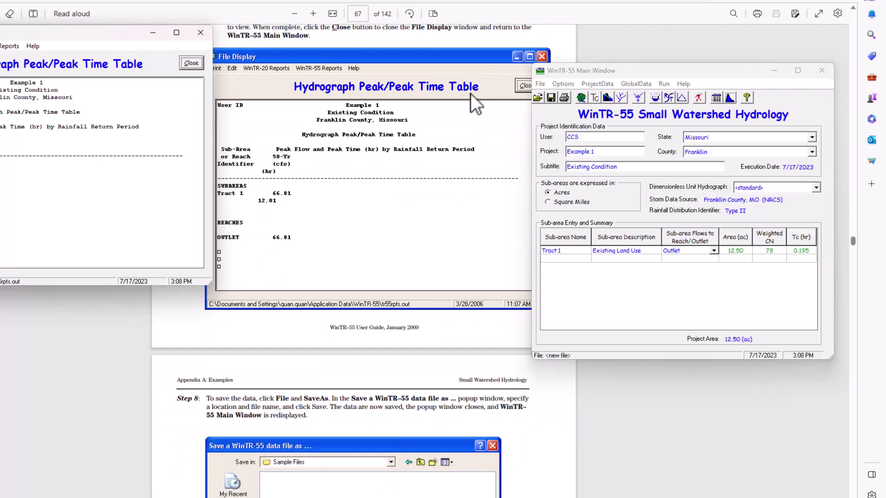
drag(135, 30, 140, 72)
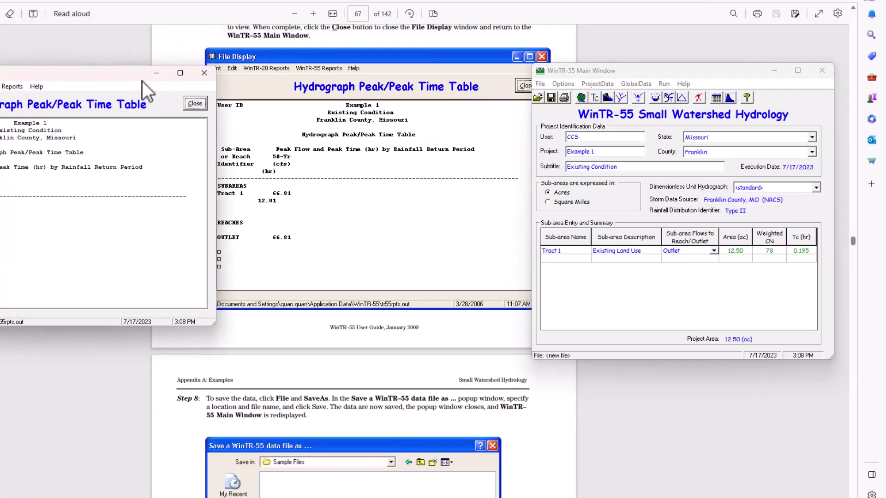
scroll(384, 110, up, 5)
scroll(385, 109, down, 3)
scroll(377, 106, down, 2)
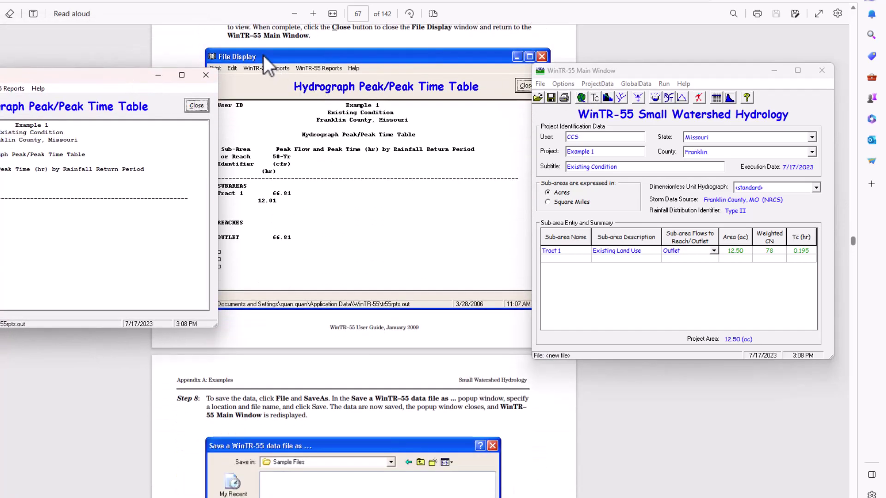
scroll(255, 45, up, 2)
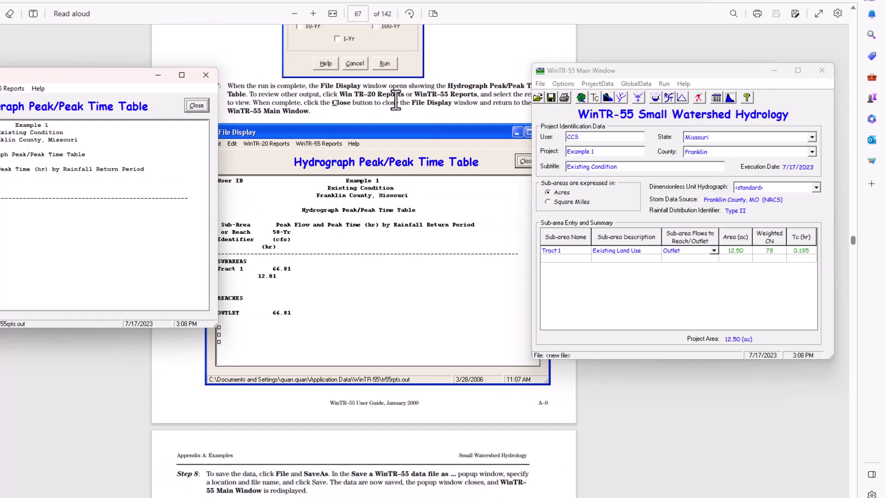
scroll(395, 96, down, 2)
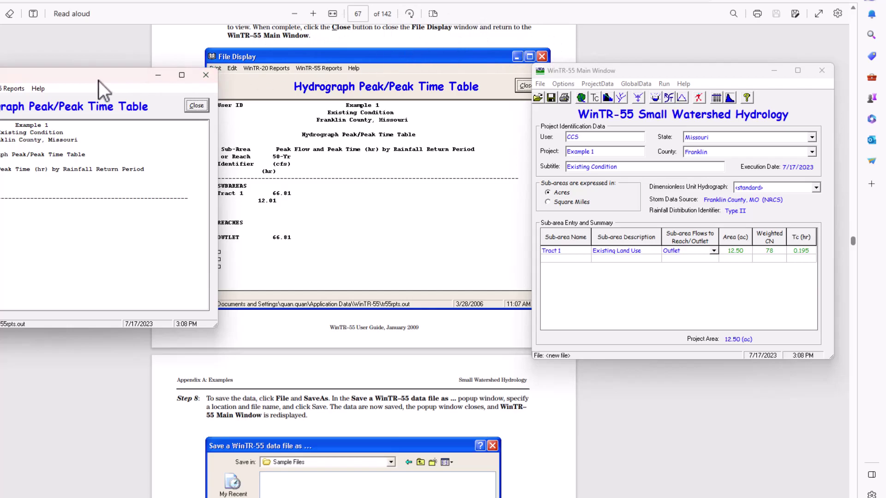
drag(99, 81, 212, 59)
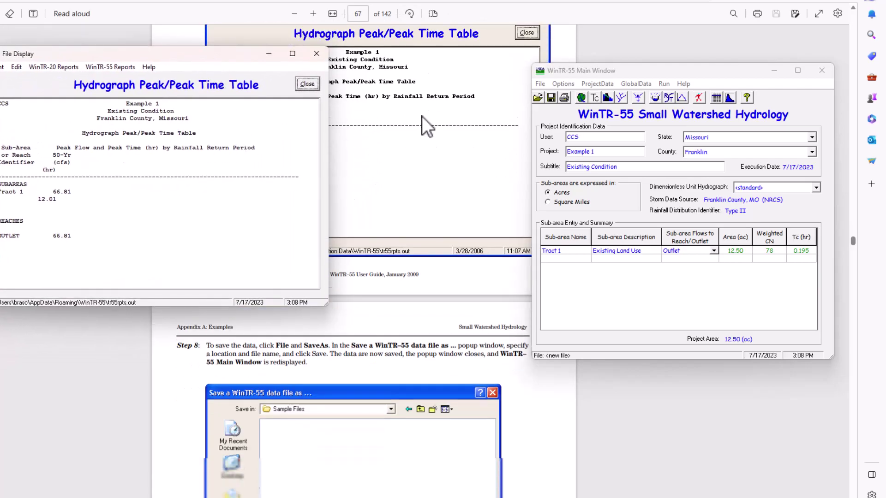
scroll(421, 116, down, 5)
Step: Close the Hydrograph Peak/Peak Time Table and use File > SaveAs to save as Example-1A.w55
drag(261, 57, 210, 123)
click(276, 154)
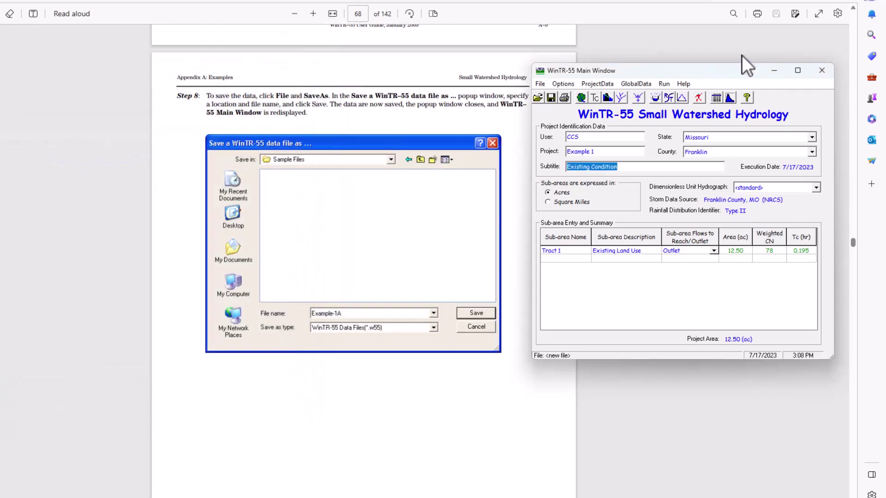
click(544, 83)
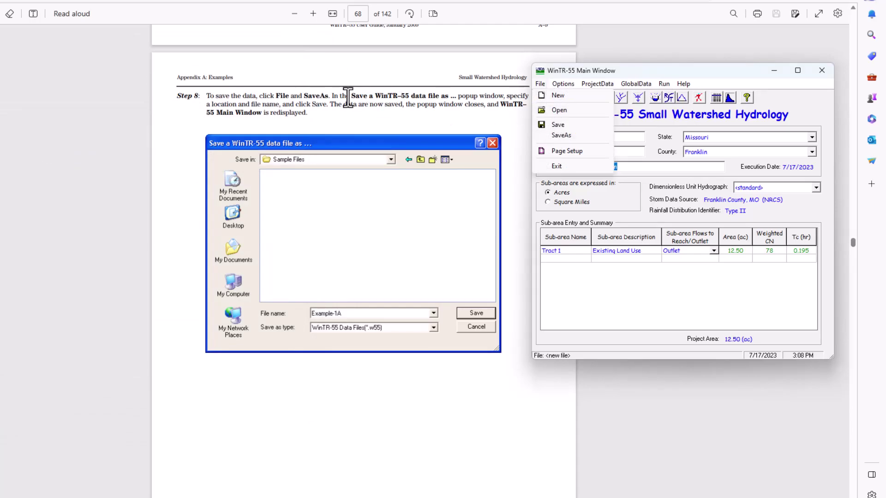
scroll(418, 106, down, 1)
scroll(414, 103, up, 1)
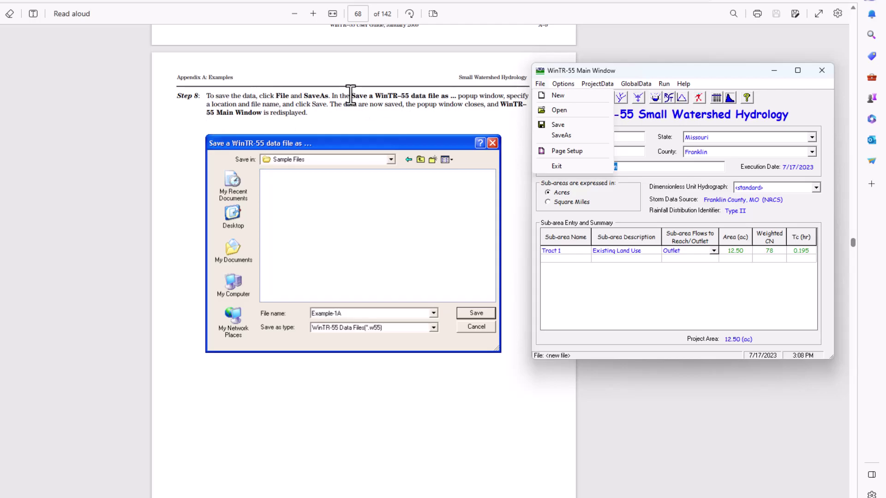
scroll(344, 86, down, 1)
scroll(369, 90, up, 1)
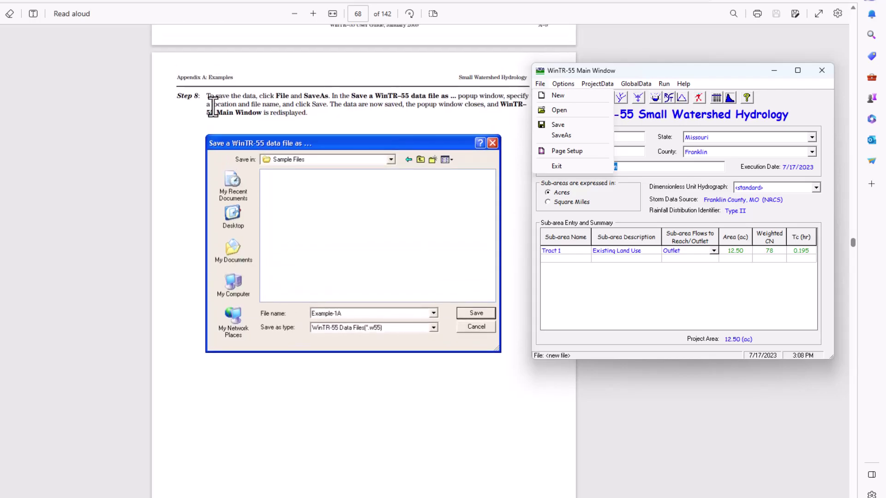
click(562, 135)
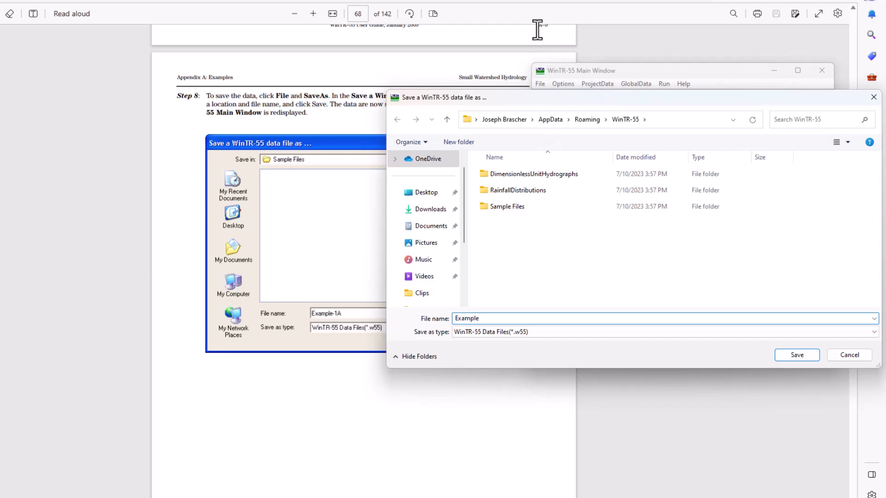
text(Example-1A)
click(790, 355)
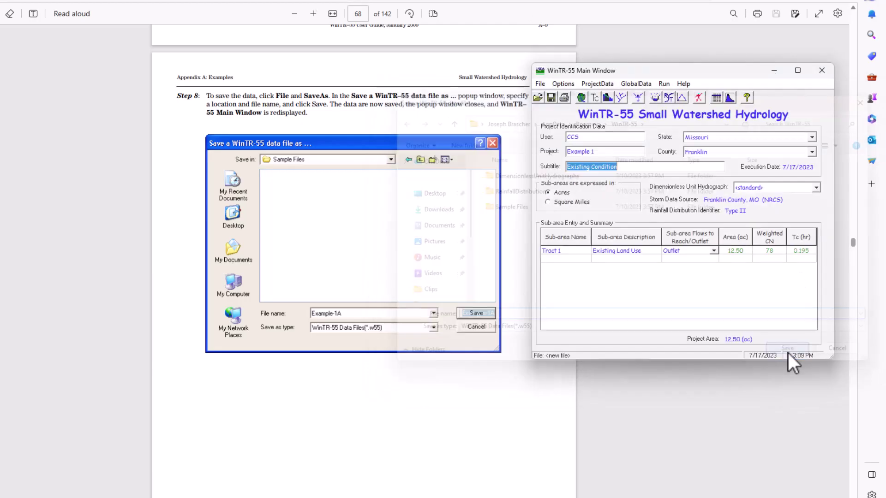
scroll(386, 158, down, 10)
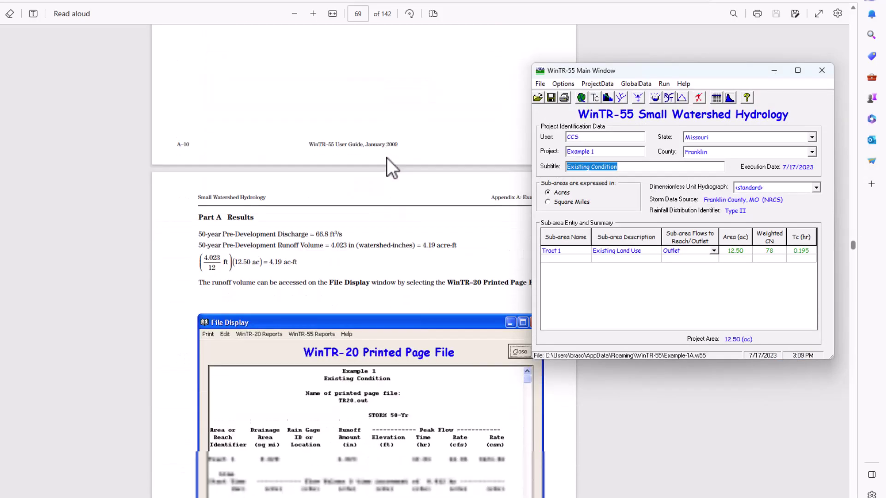
Step: Browse the File and Options menus, then bring forward the guide's page 69 Part A Results
scroll(387, 158, down, 4)
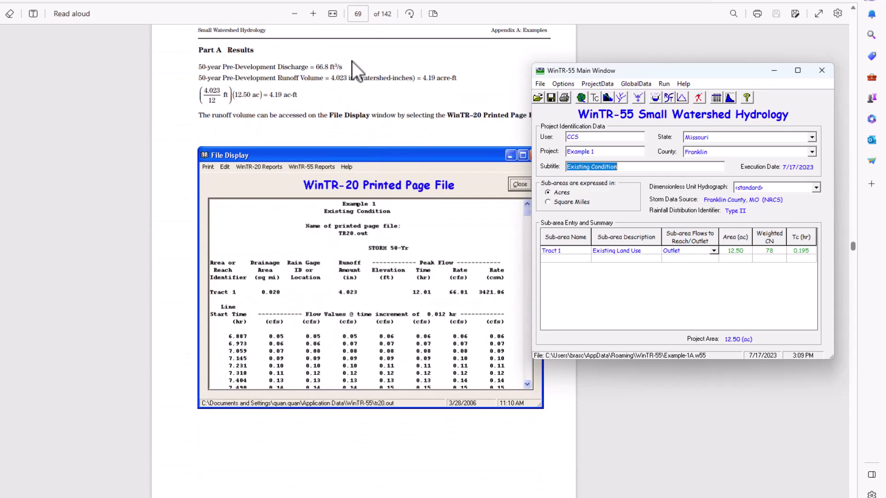
drag(638, 69, 618, 59)
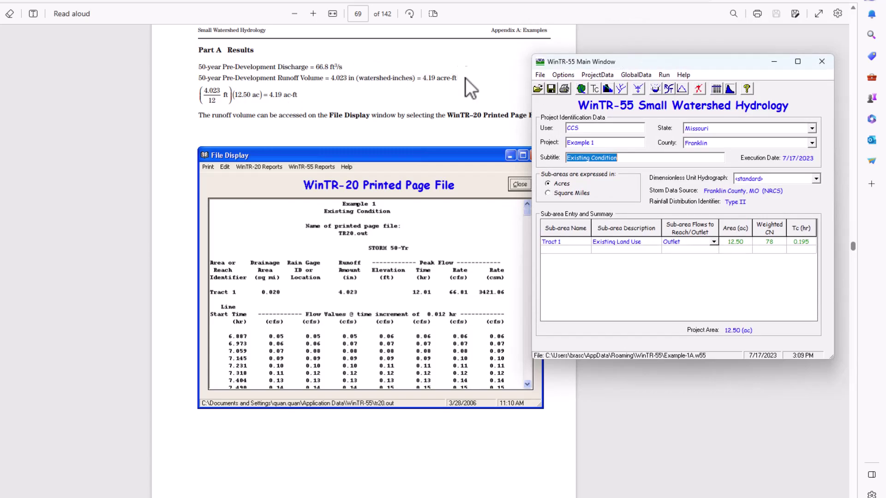
scroll(271, 103, down, 2)
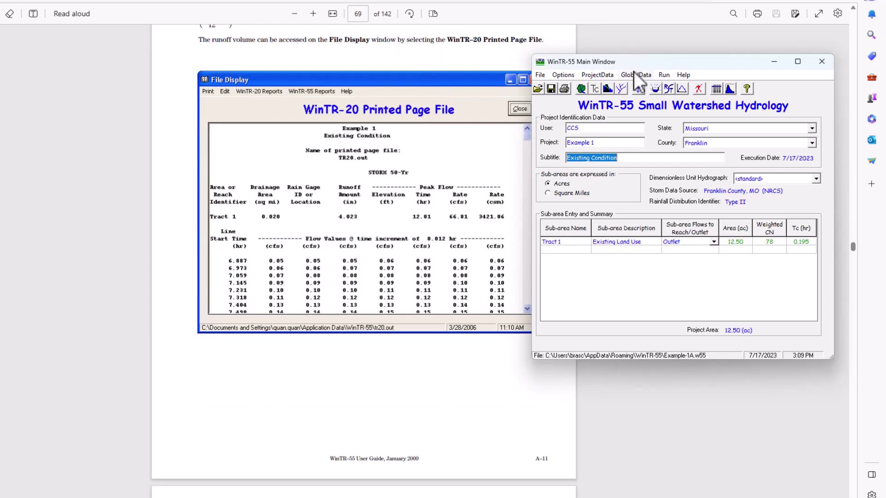
click(539, 75)
mouse_move(563, 75)
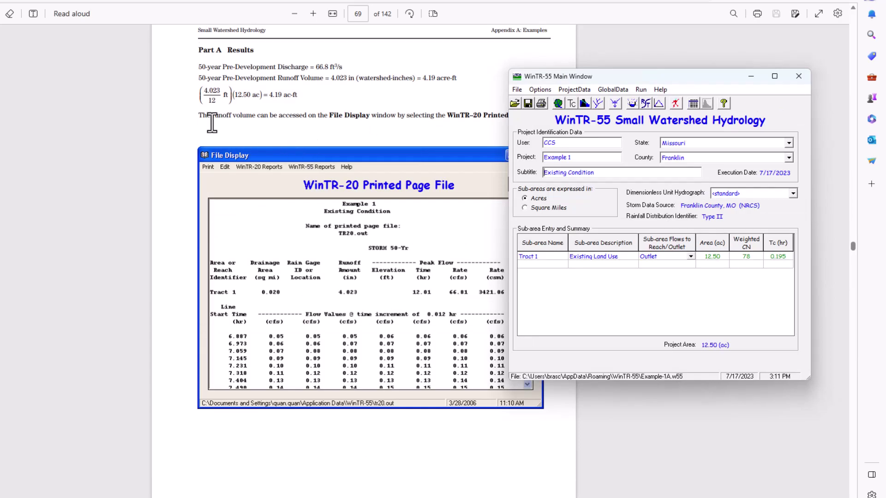
scroll(328, 117, down, 10)
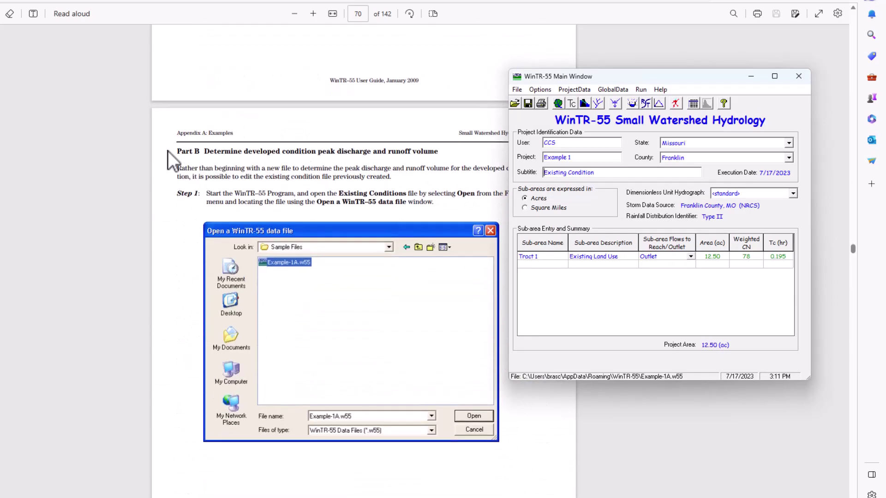
click(408, 178)
scroll(423, 187, up, 8)
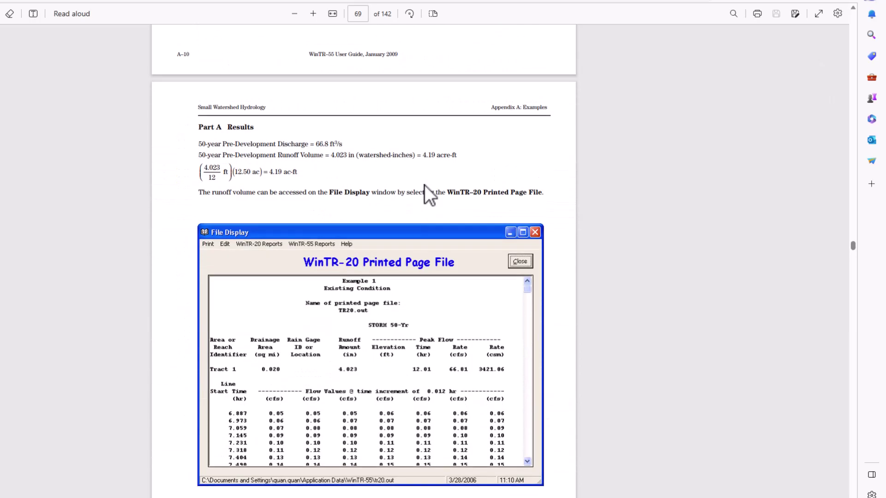
scroll(424, 185, down, 2)
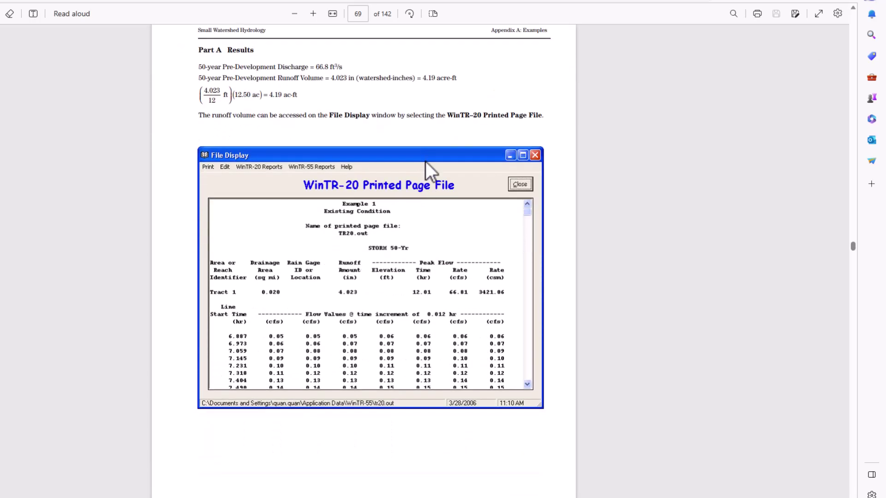